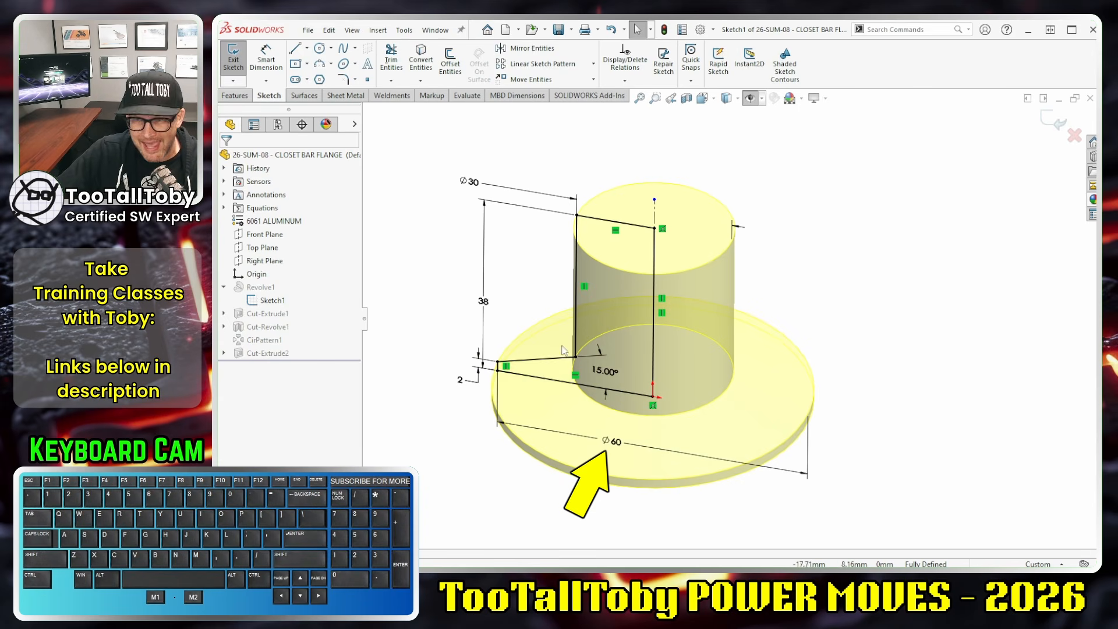
Step: Extend the vertical centerline's upper endpoint to about 59 mm, above the cylinder, and exit the sketch
drag(655, 201, 655, 136)
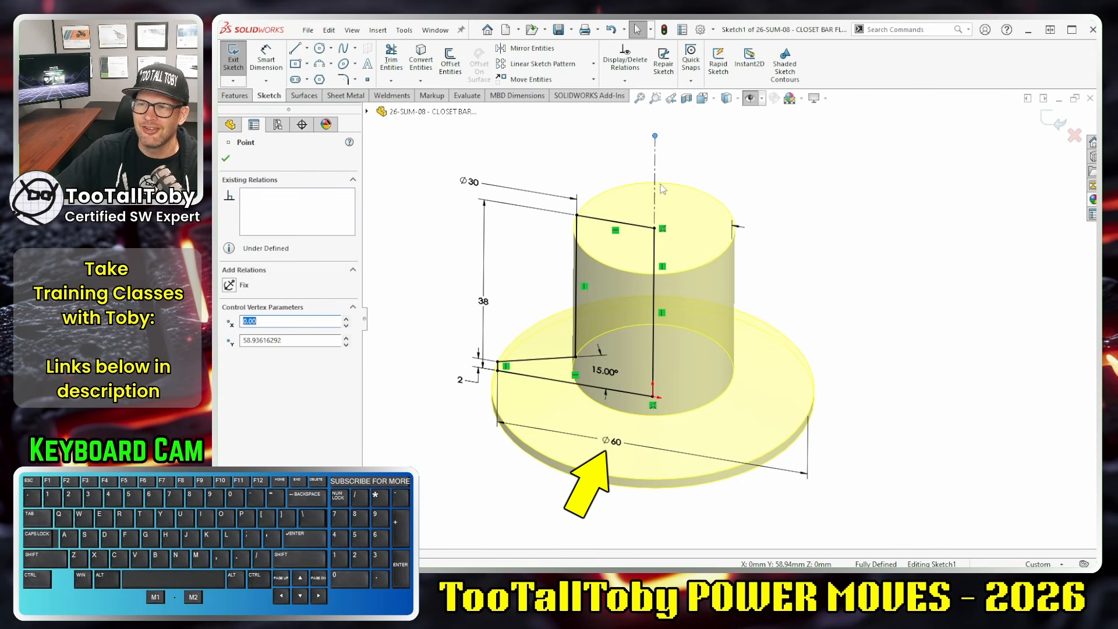
click(578, 153)
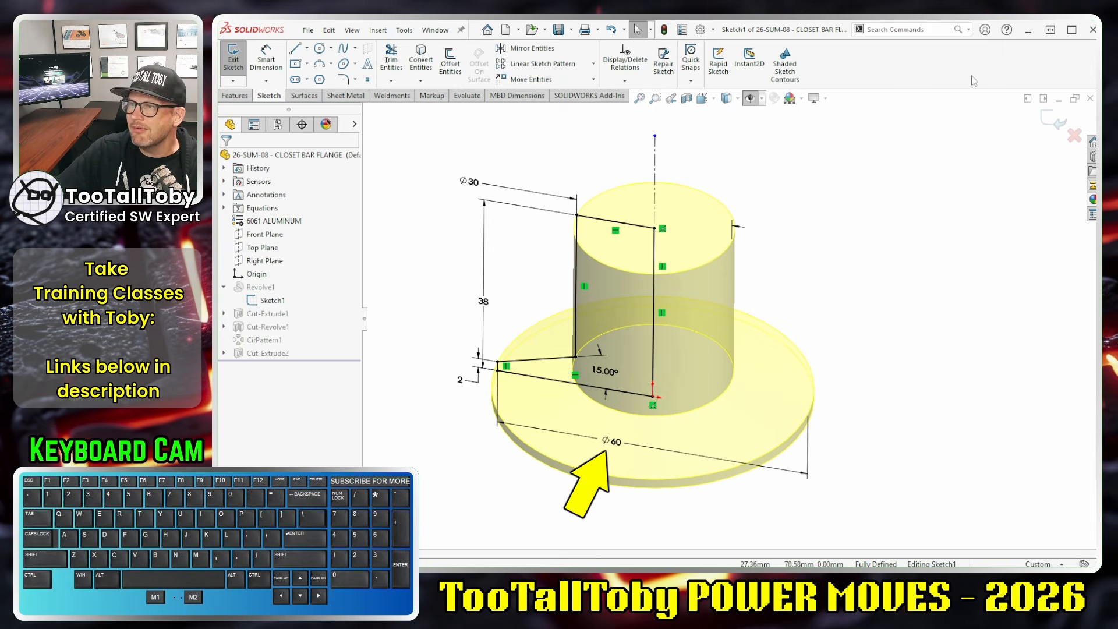
click(1041, 125)
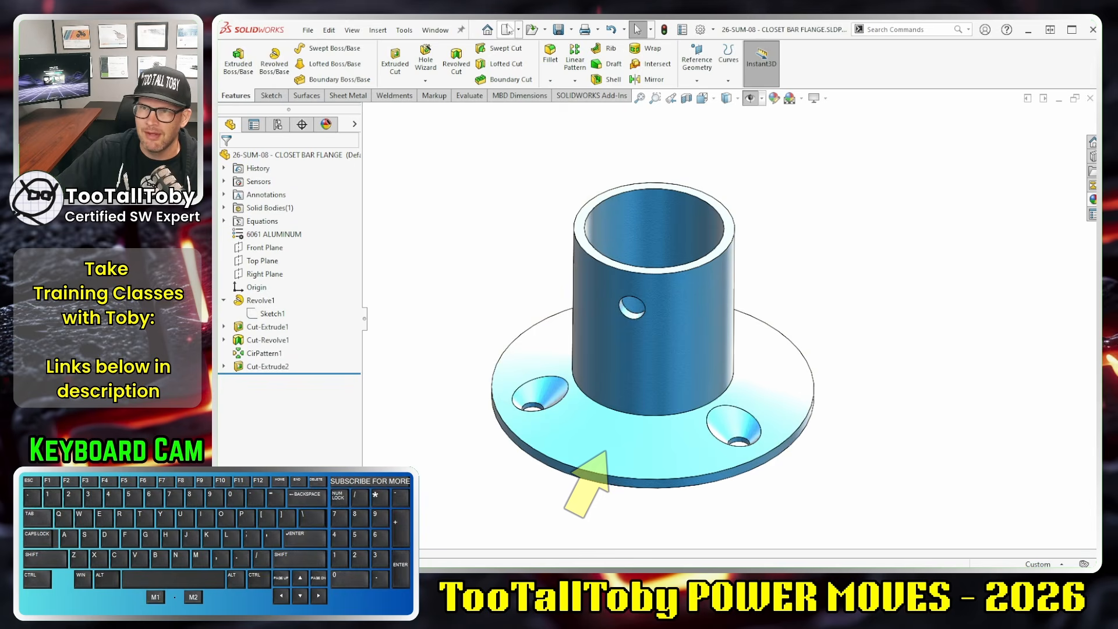
Step: Create a new part from the MMGS-ABS 2026 template and start a sketch on the Front Plane
key(ctrl+n)
double_click(525, 167)
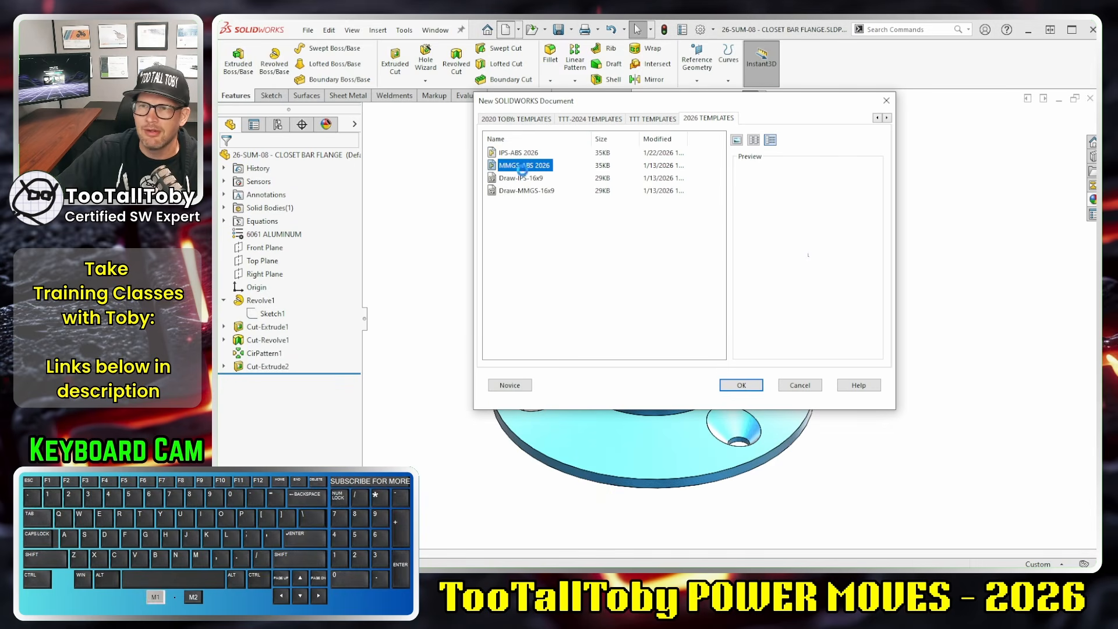
click(272, 235)
click(277, 219)
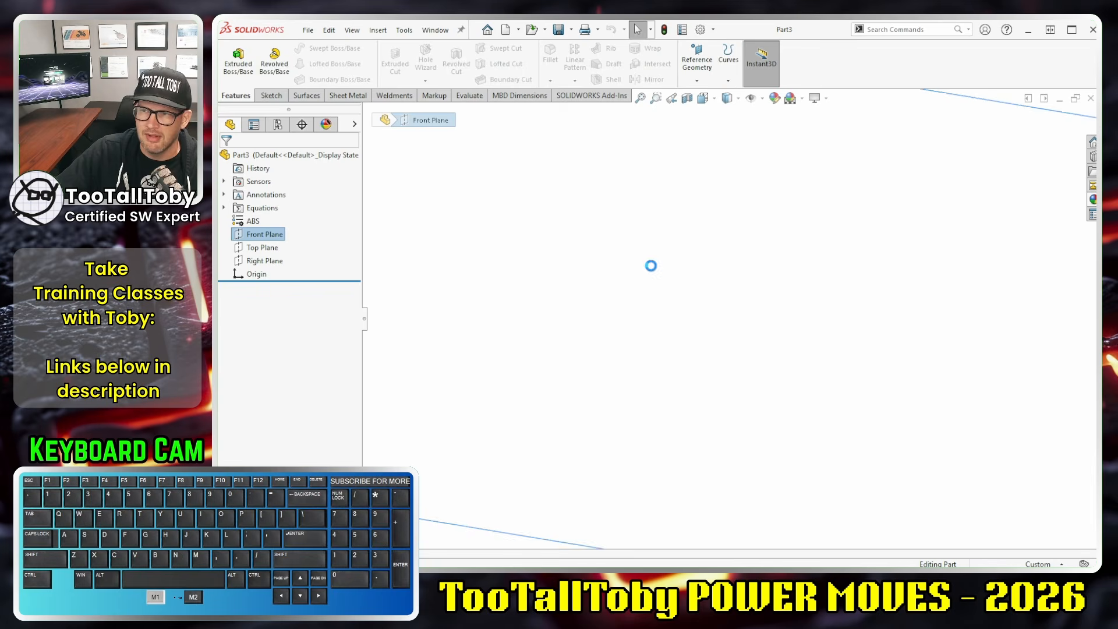
Step: Sketch a closed half profile from the origin: horizontal base, about 30 mm vertical edge, slanted shoulder, and narrow vertical neck about 136 mm high
key(s)
click(667, 290)
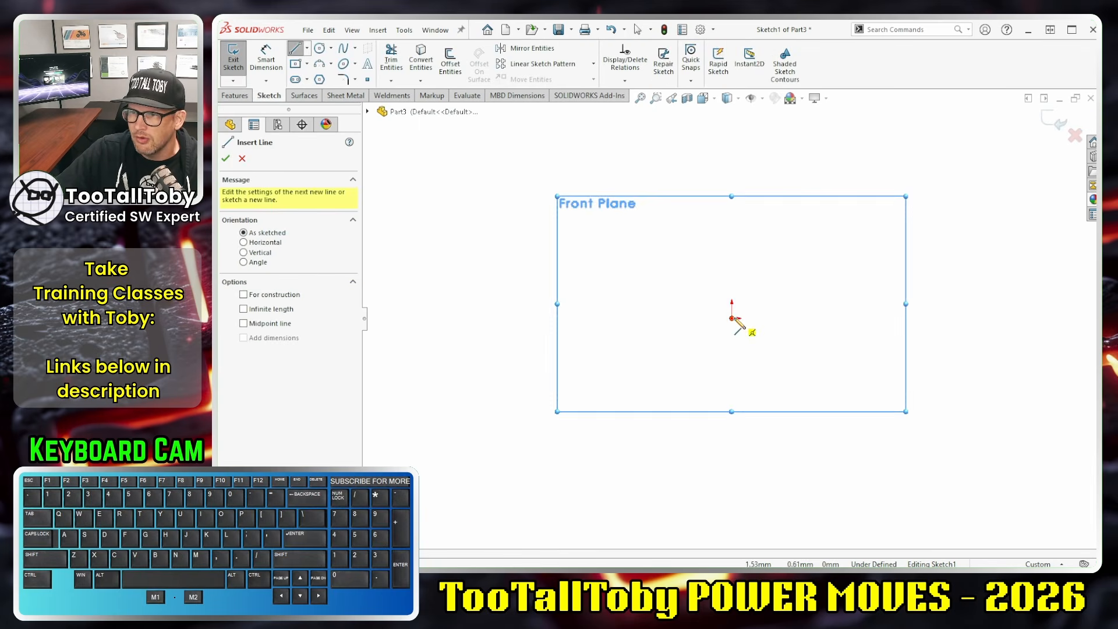
click(732, 318)
click(599, 318)
click(599, 260)
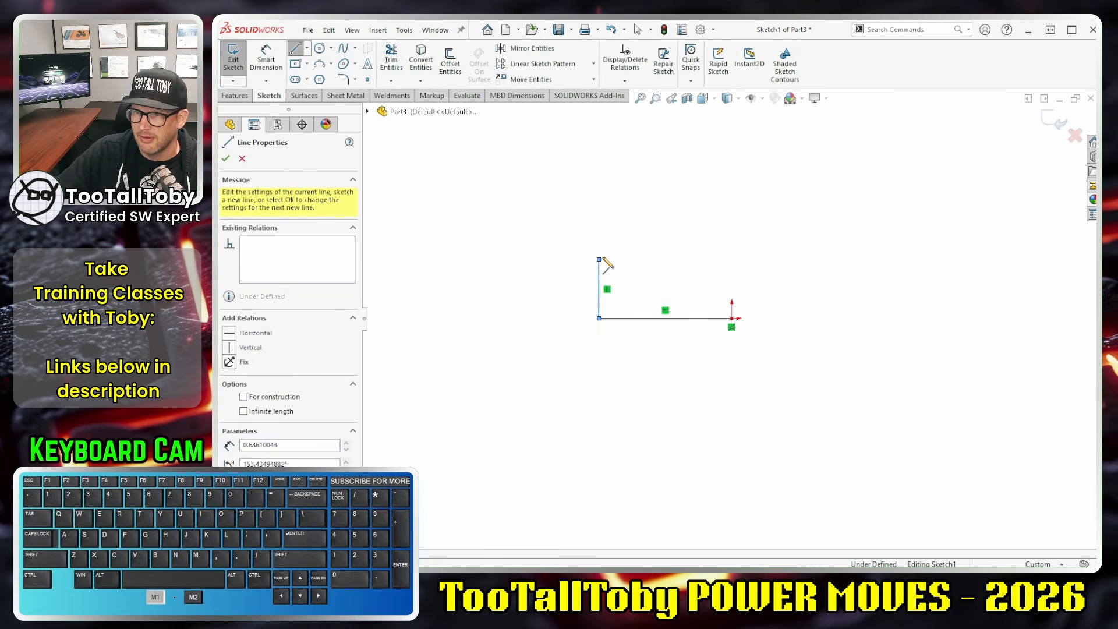
click(685, 164)
scroll(686, 153, up, 2)
scroll(690, 149, up, 1)
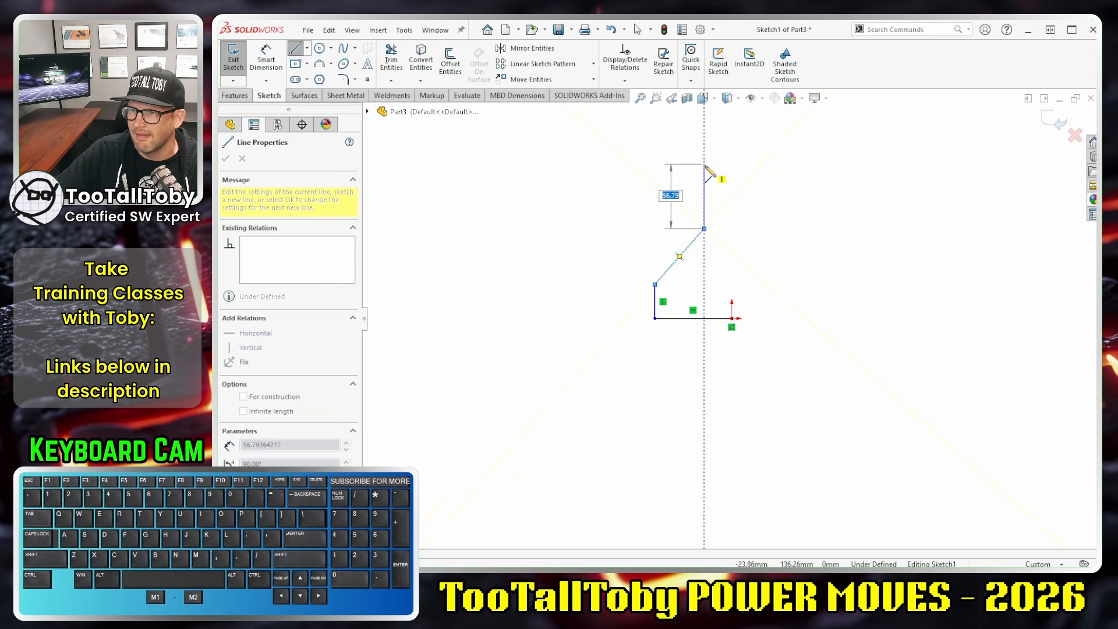
click(704, 166)
click(732, 166)
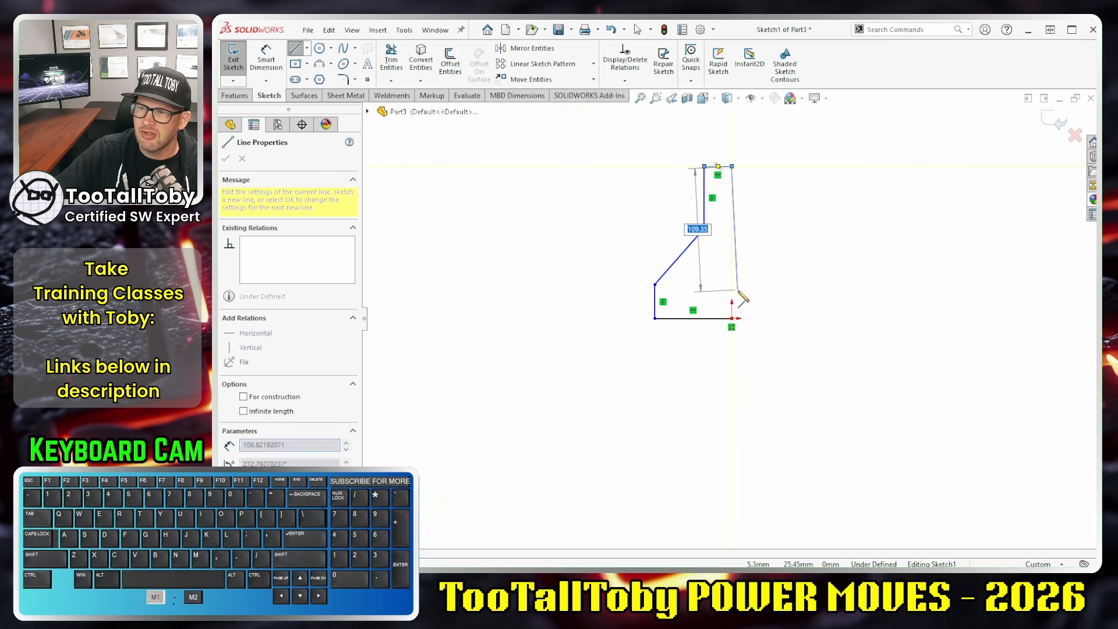
click(732, 318)
Step: Sketch a vertical centerline about 40 mm long downward from the origin
key(s)
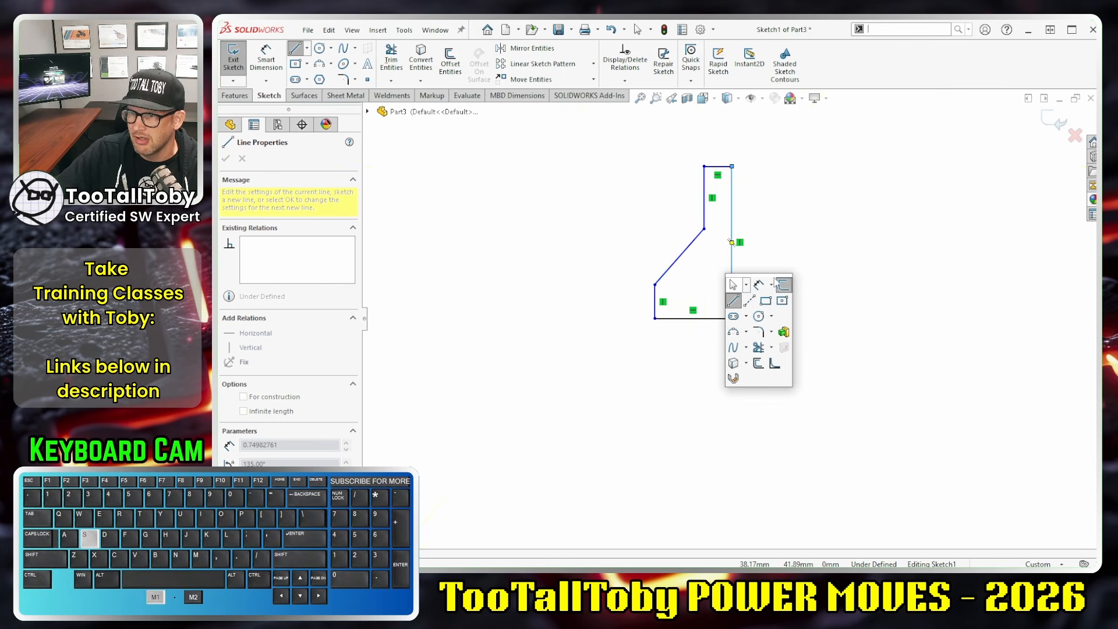
click(750, 301)
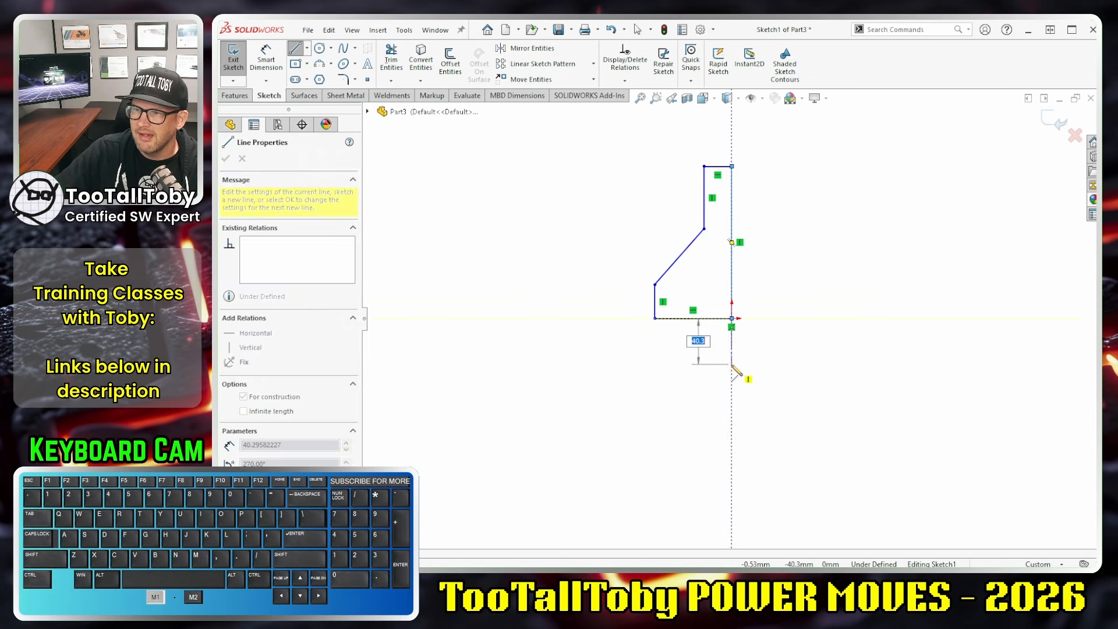
key(Escape)
Step: Add a 140 mm diametric dimension between the profile's short outer vertical edge and the centerline below the origin
key(s)
click(708, 347)
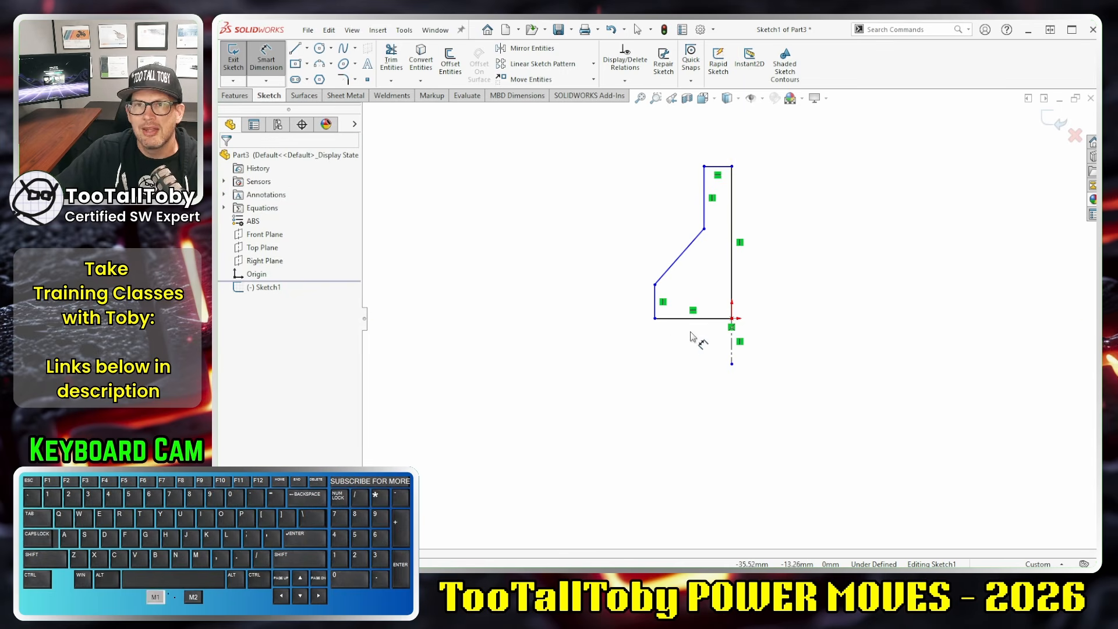
click(656, 306)
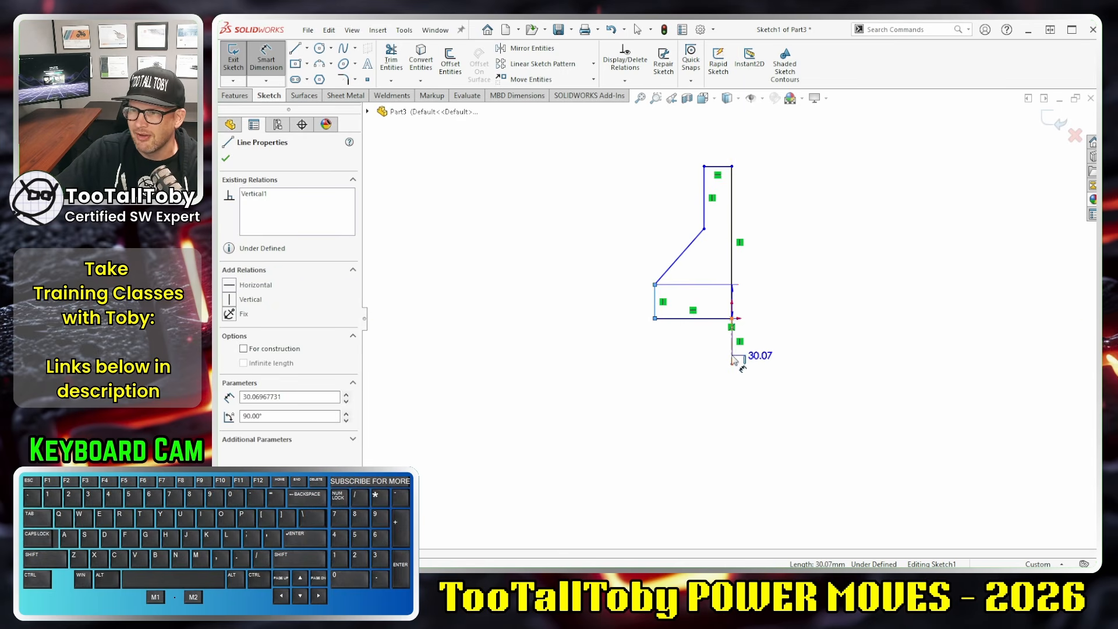
click(732, 352)
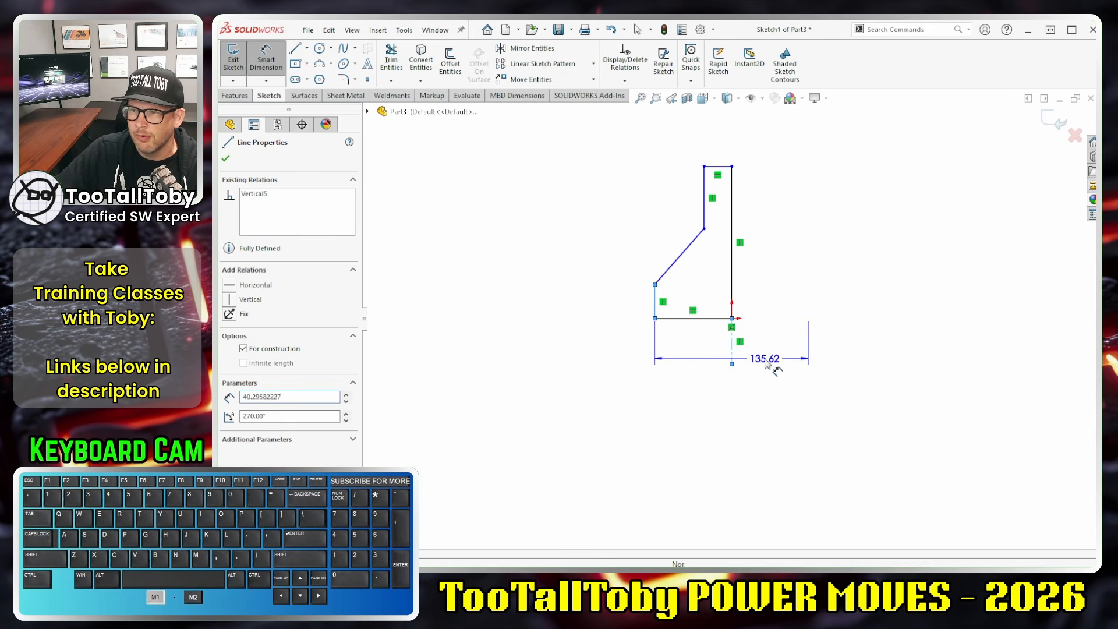
click(767, 361)
text(140)
key(Return)
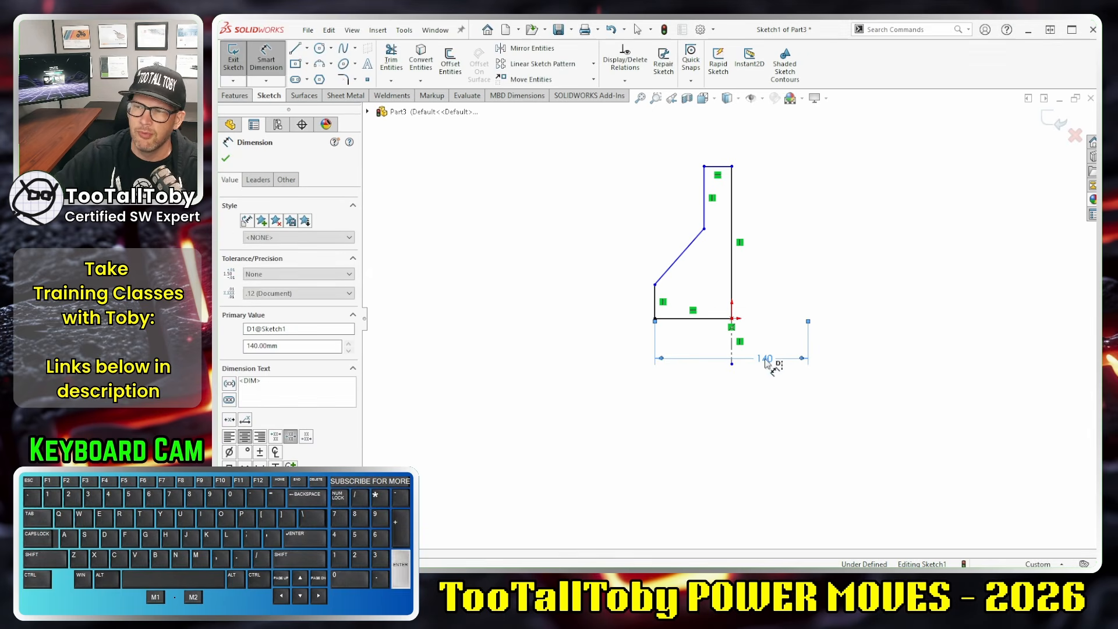
Step: Revolve the sketched profile 360 degrees about the vertical centerline
click(234, 97)
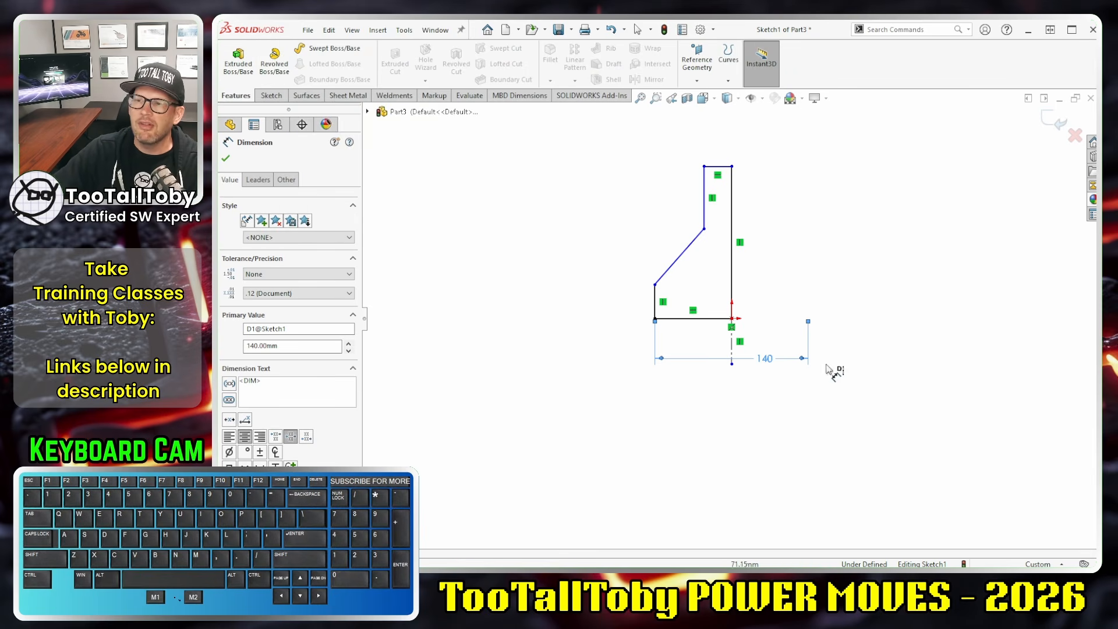
key(alt+1)
mouse_move(723, 246)
mouse_down()
mouse_move(751, 424)
mouse_move(721, 247)
mouse_up()
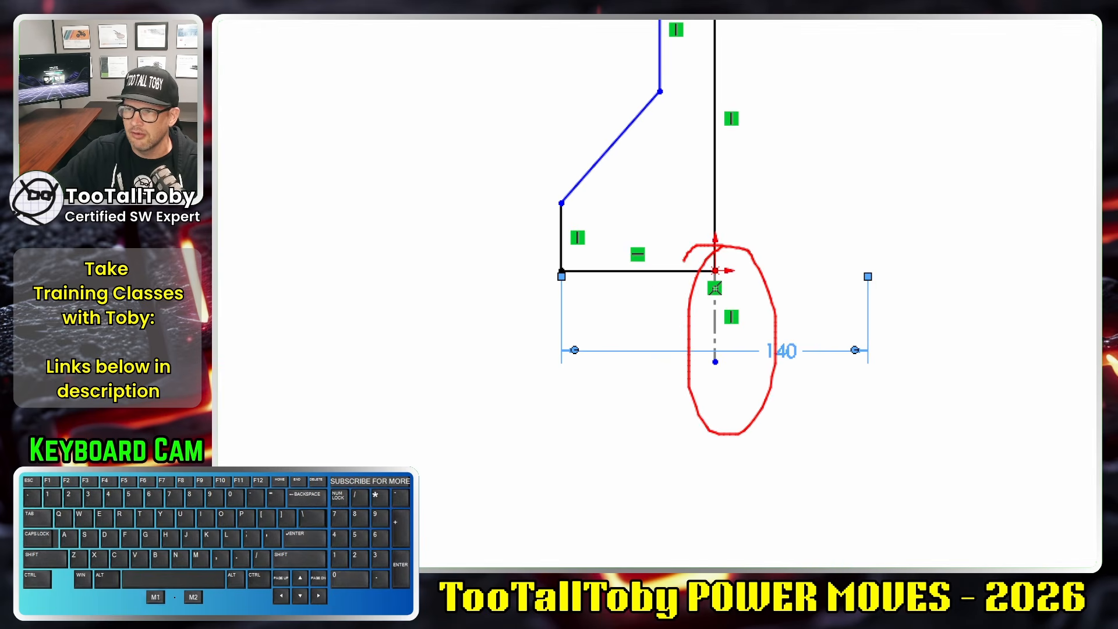
key(alt+1)
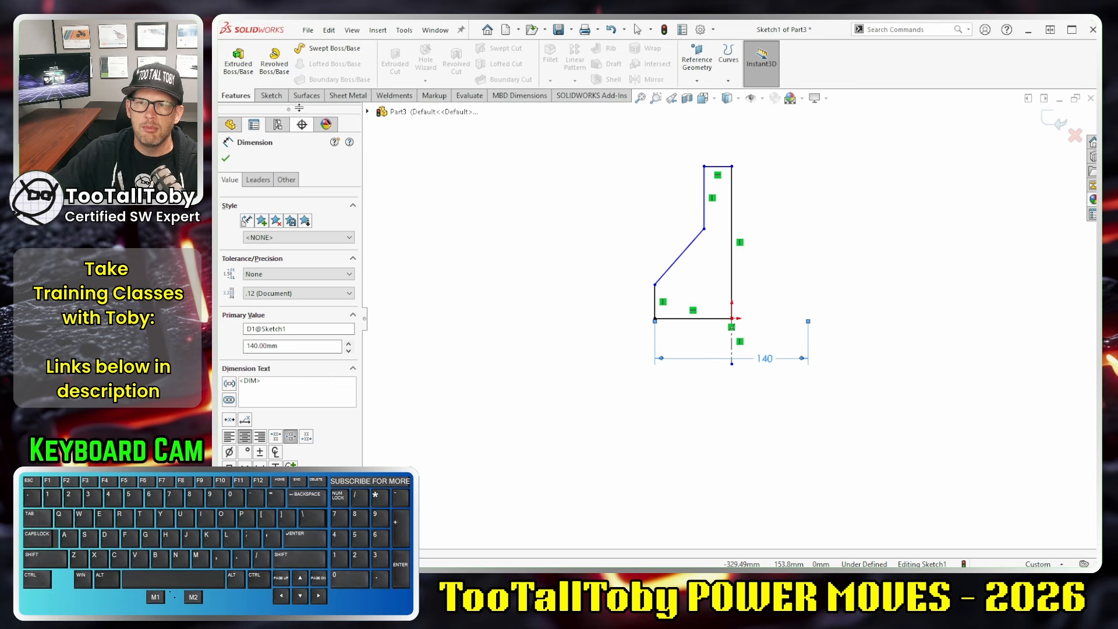
click(275, 71)
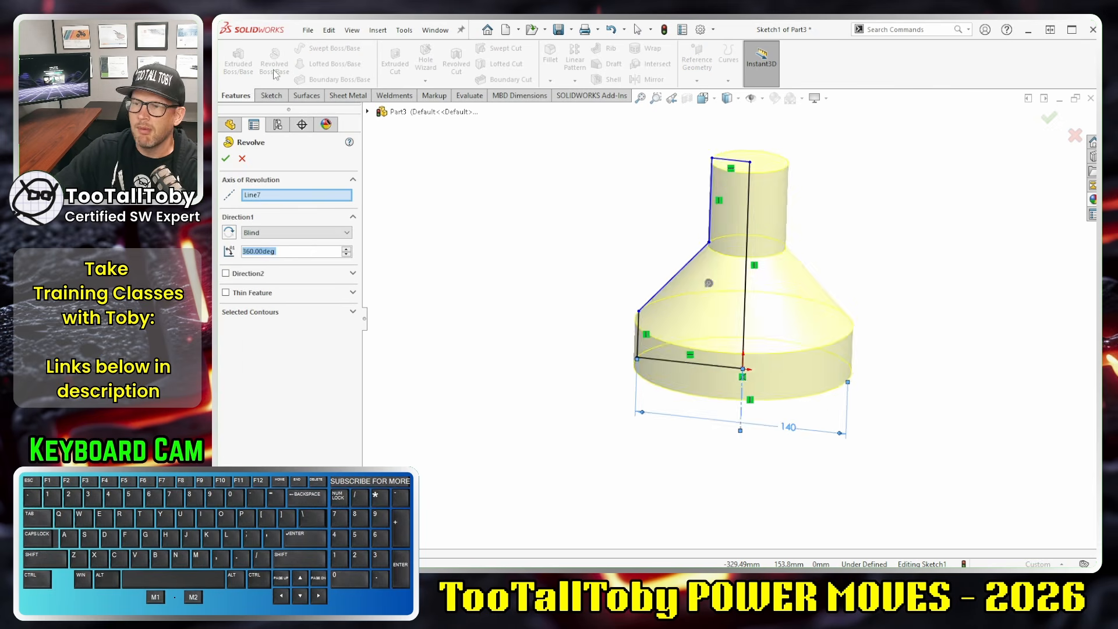
click(277, 196)
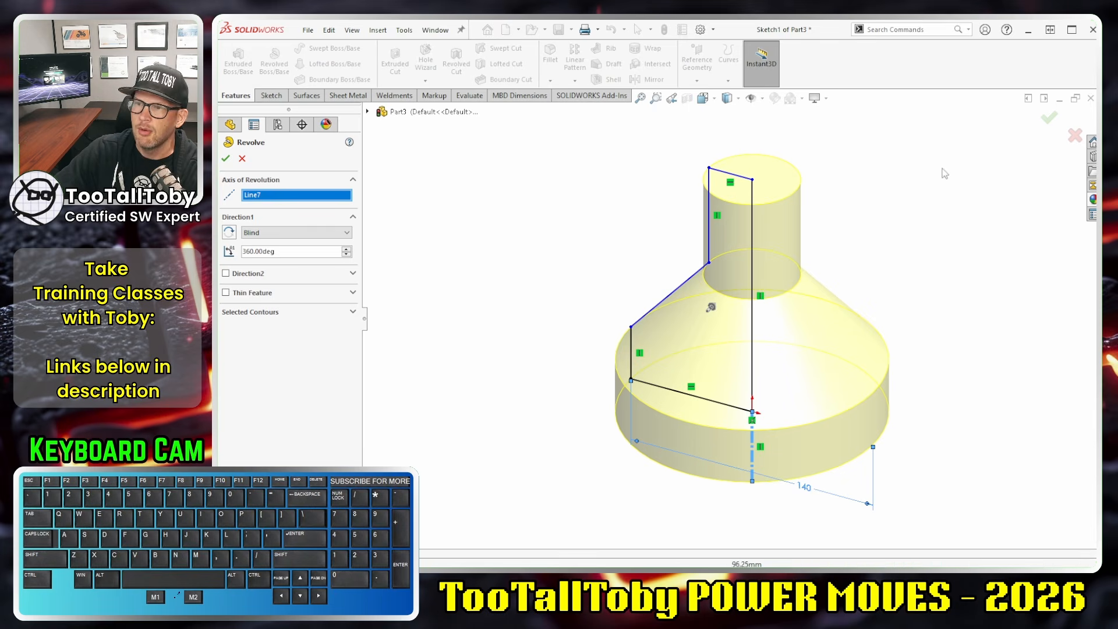
click(1050, 119)
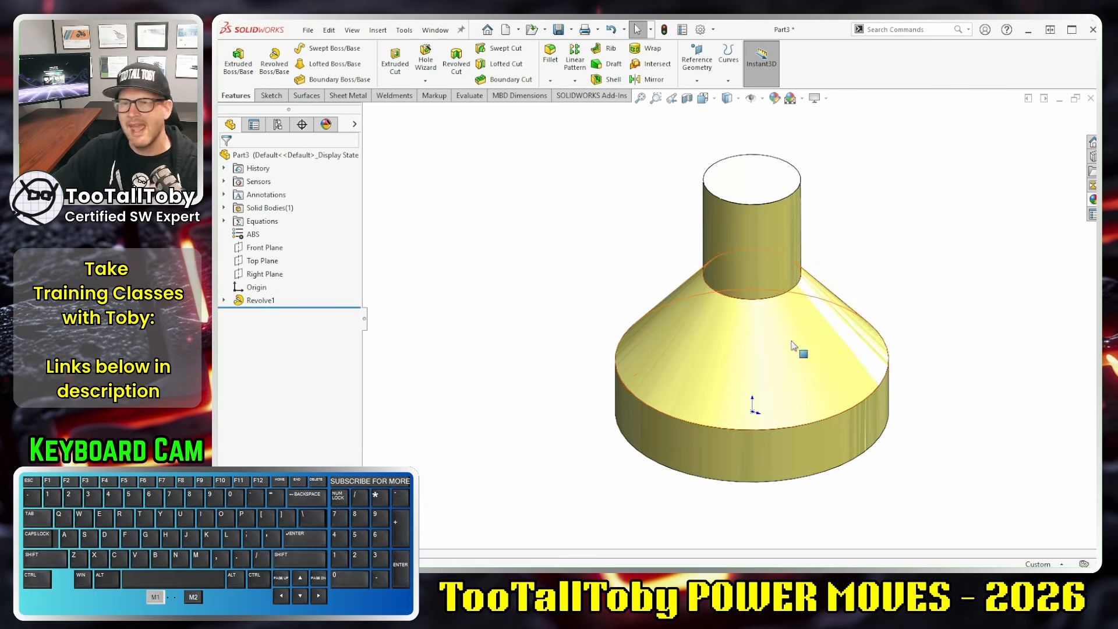
Step: Select the outer cylindrical face of the revolved base and examine its dimension for the diameter symbol
click(650, 427)
scroll(773, 457, up, 5)
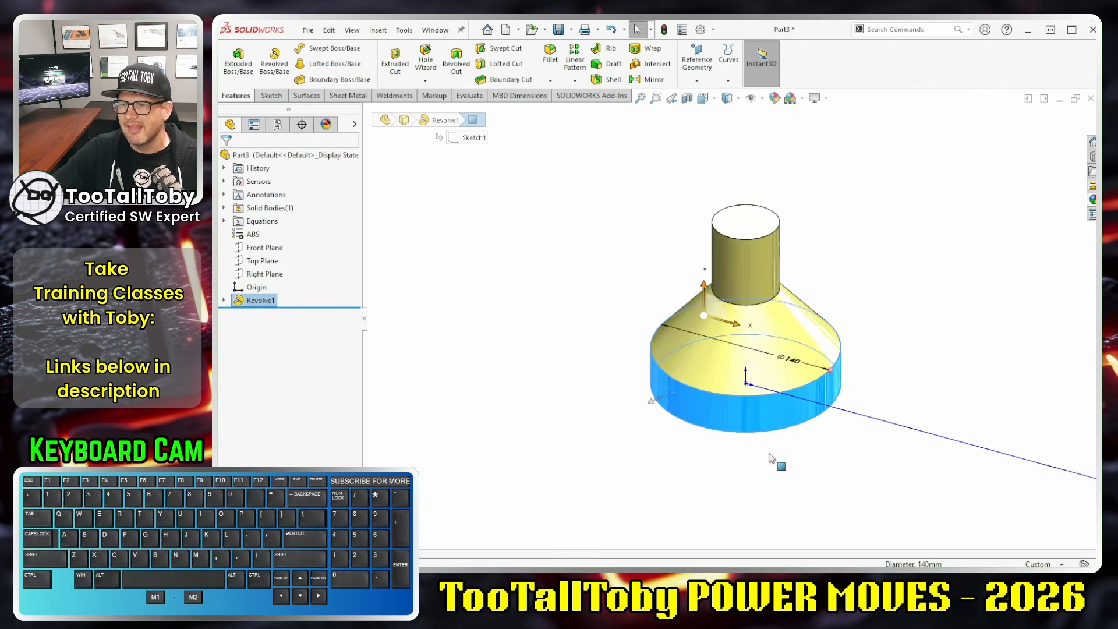
scroll(773, 389, down, 1)
key(alt+1)
click(791, 294)
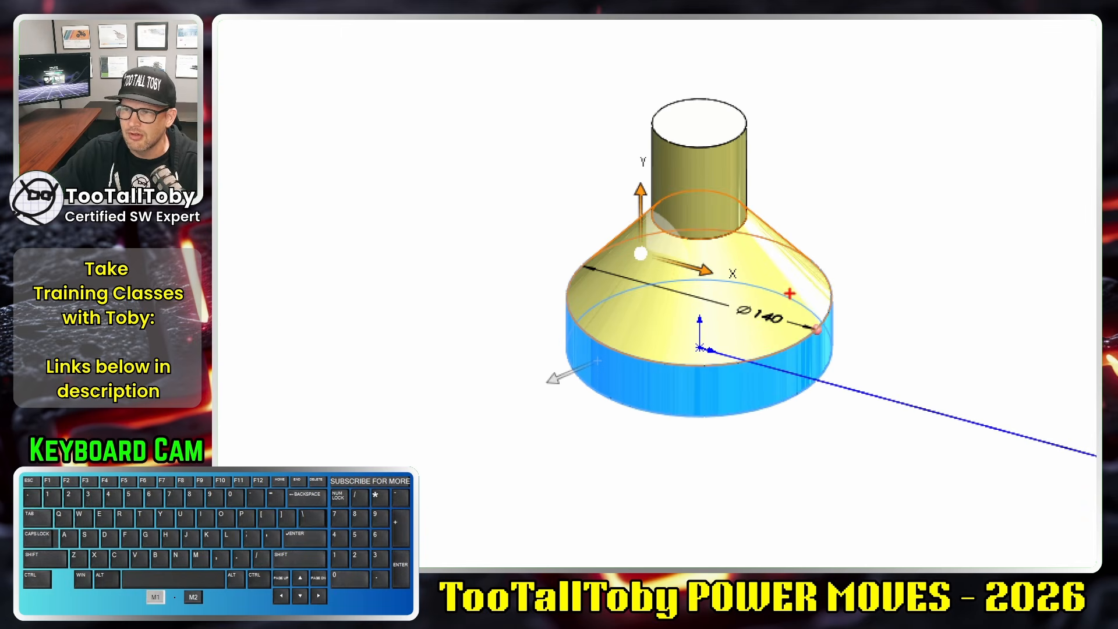
ctrl+shift+drag(779, 305, 841, 281)
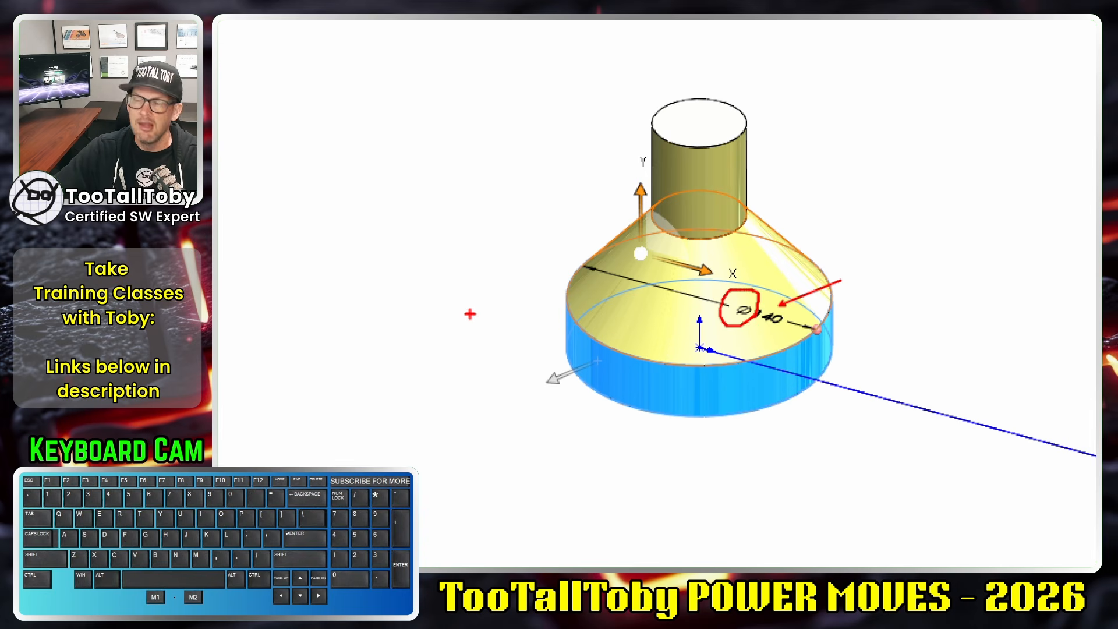
key(ctrl+1)
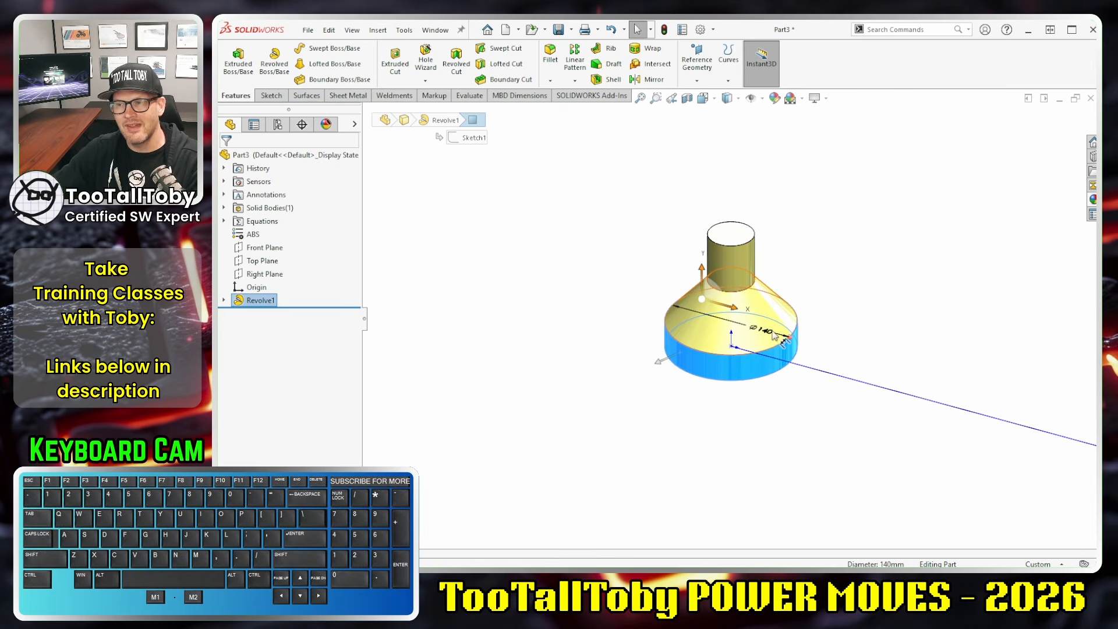
Step: Edit the revolve's sketch, adding a vertical centerline about 87 mm long upward from the profile's top endpoint, and exit the sketch
click(224, 300)
click(277, 314)
click(281, 260)
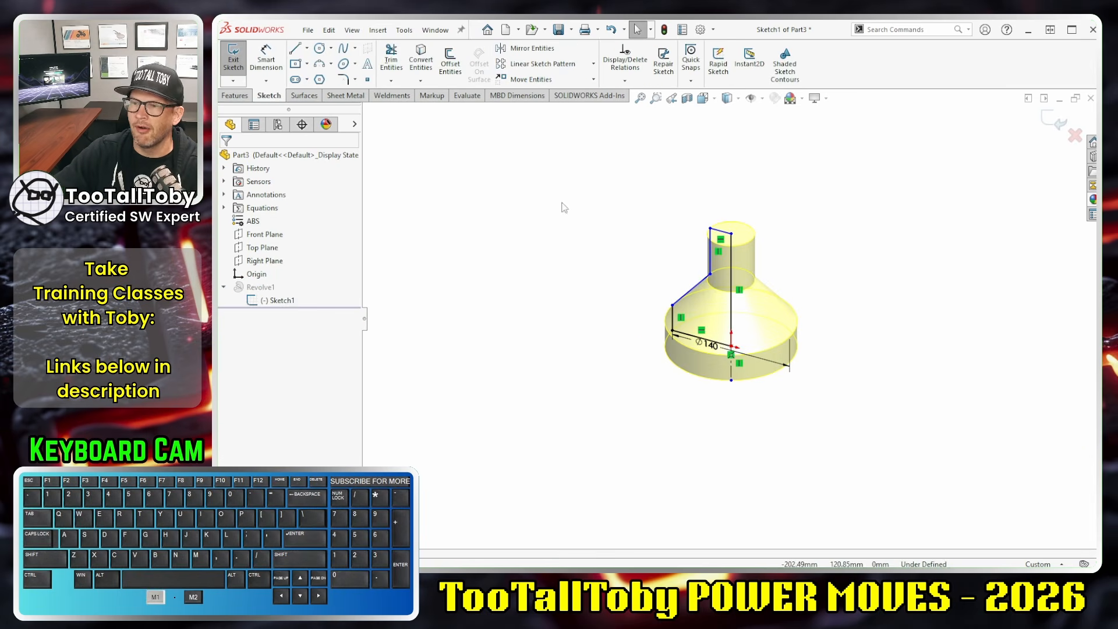
key(s)
click(689, 184)
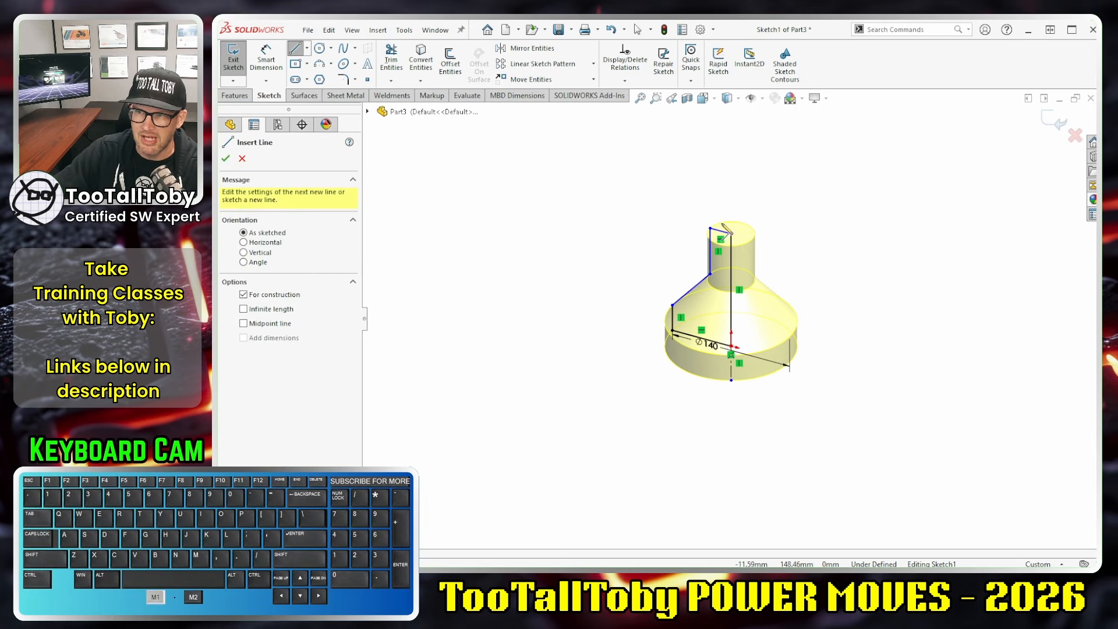
click(731, 233)
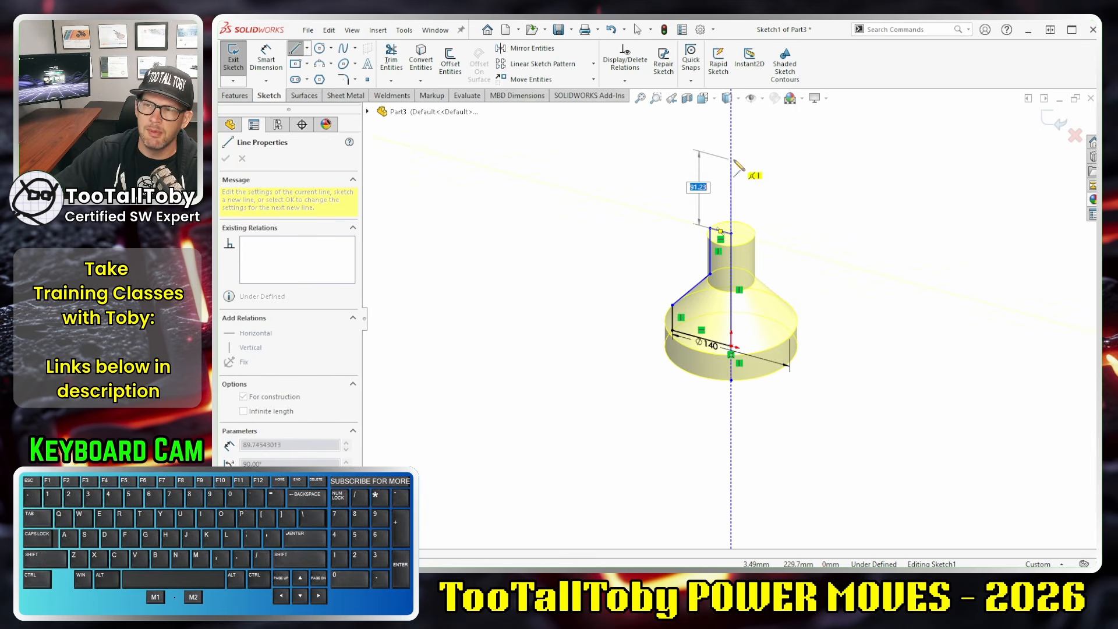
click(732, 164)
key(Escape)
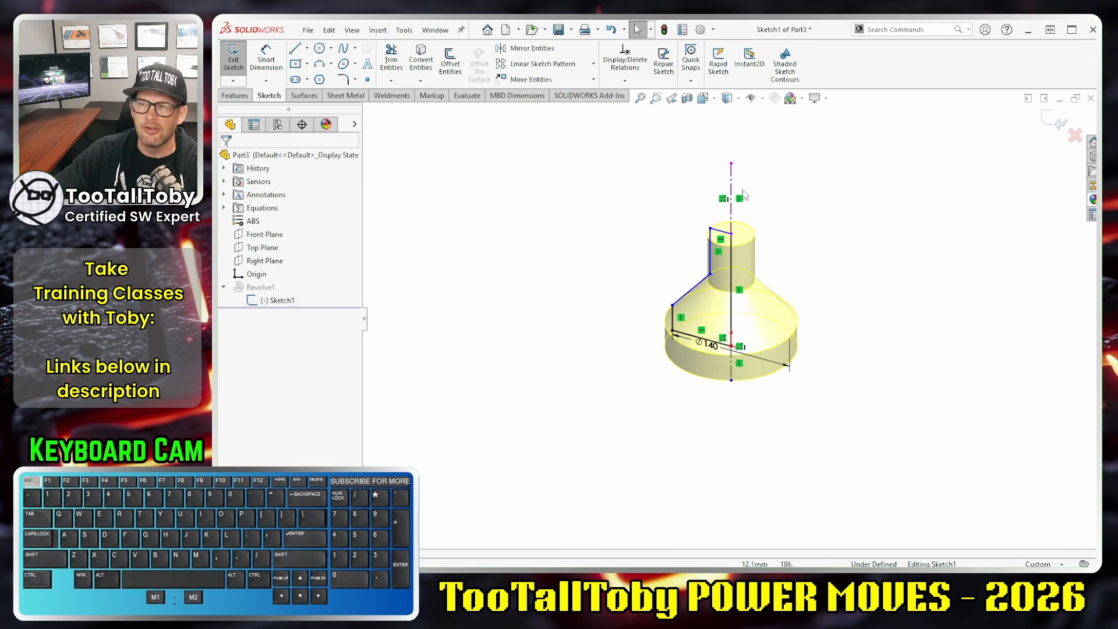
click(731, 369)
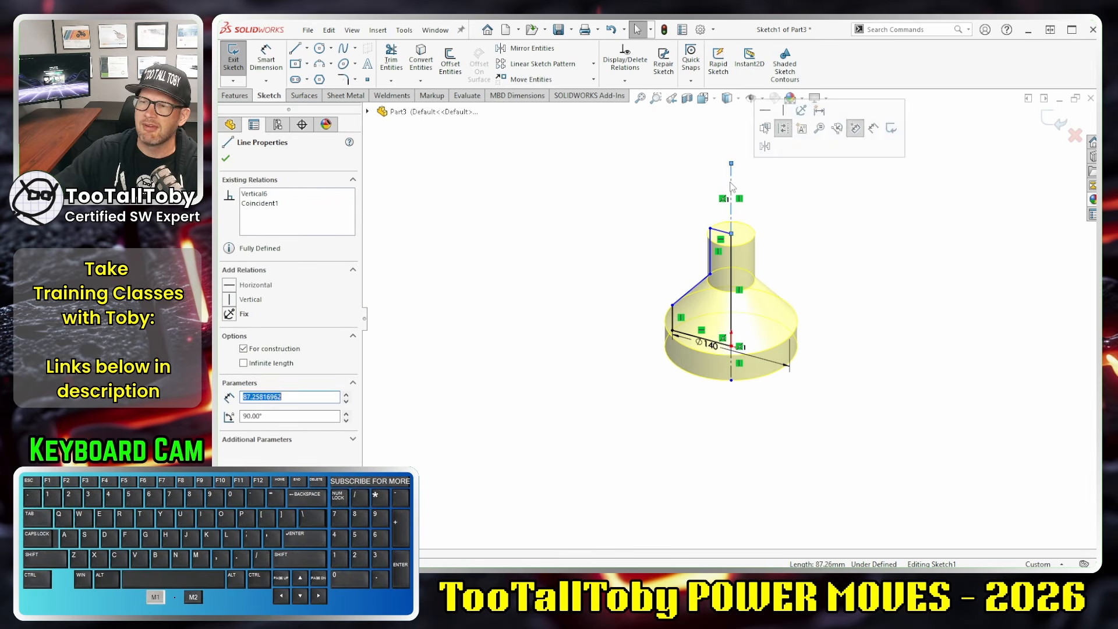
key(Escape)
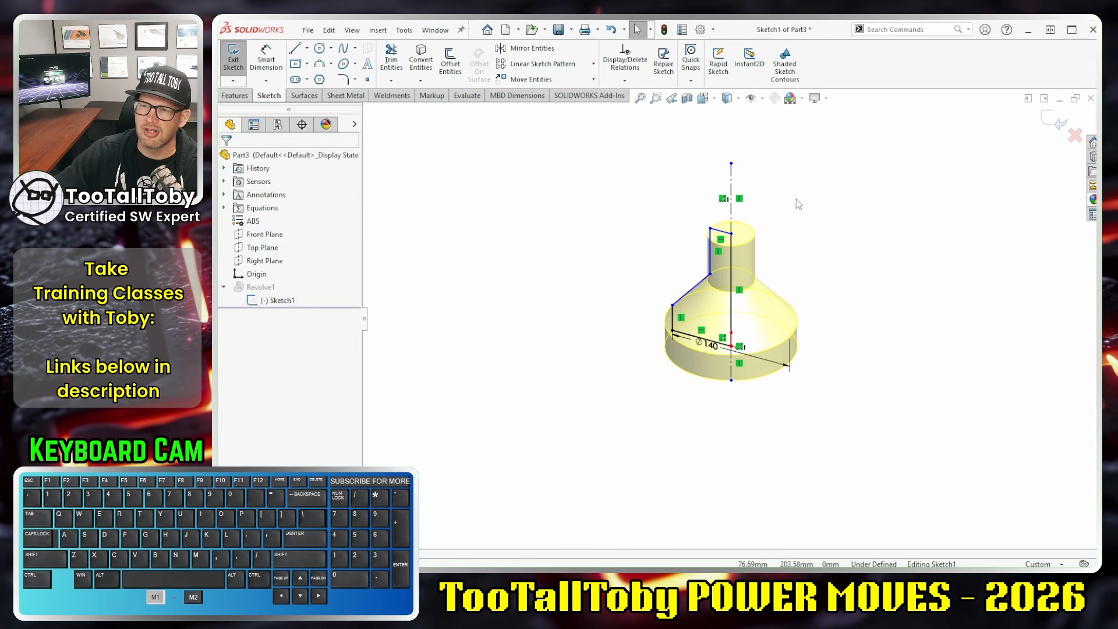
click(1051, 126)
Step: Edit the revolve feature, replacing its axis of revolution with the upper vertical centerline
right_click(263, 297)
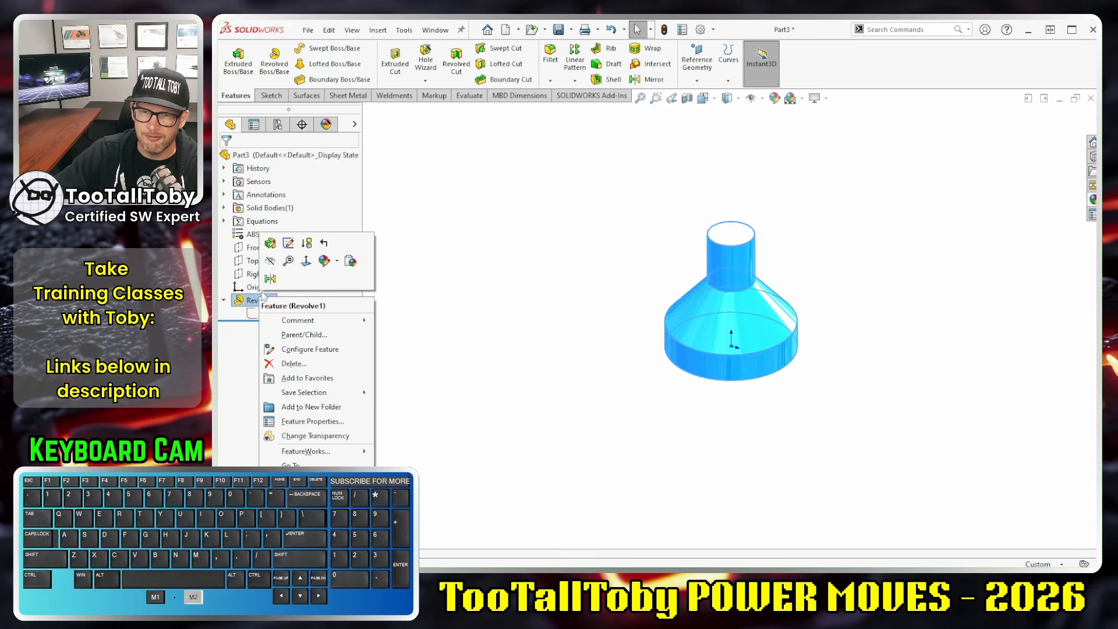
click(287, 243)
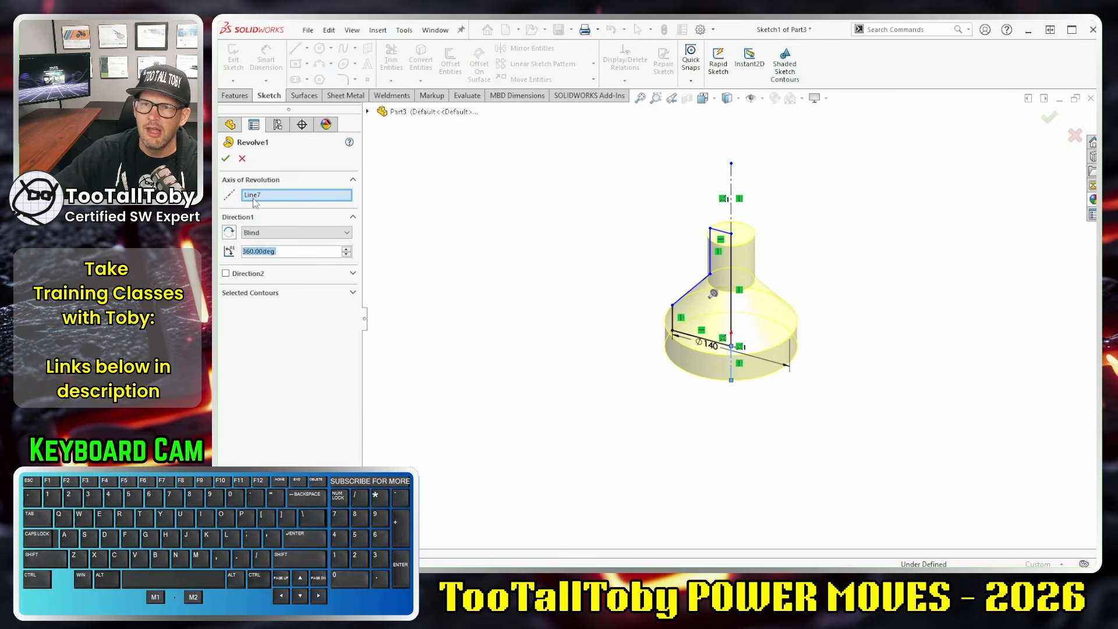
click(255, 199)
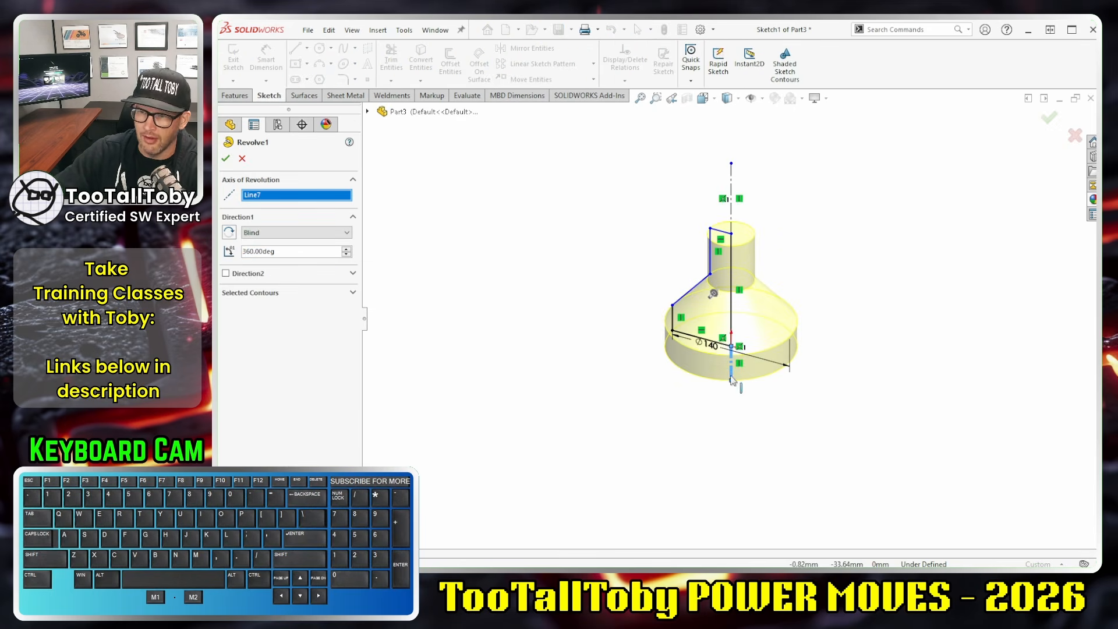
click(276, 200)
key(Delete)
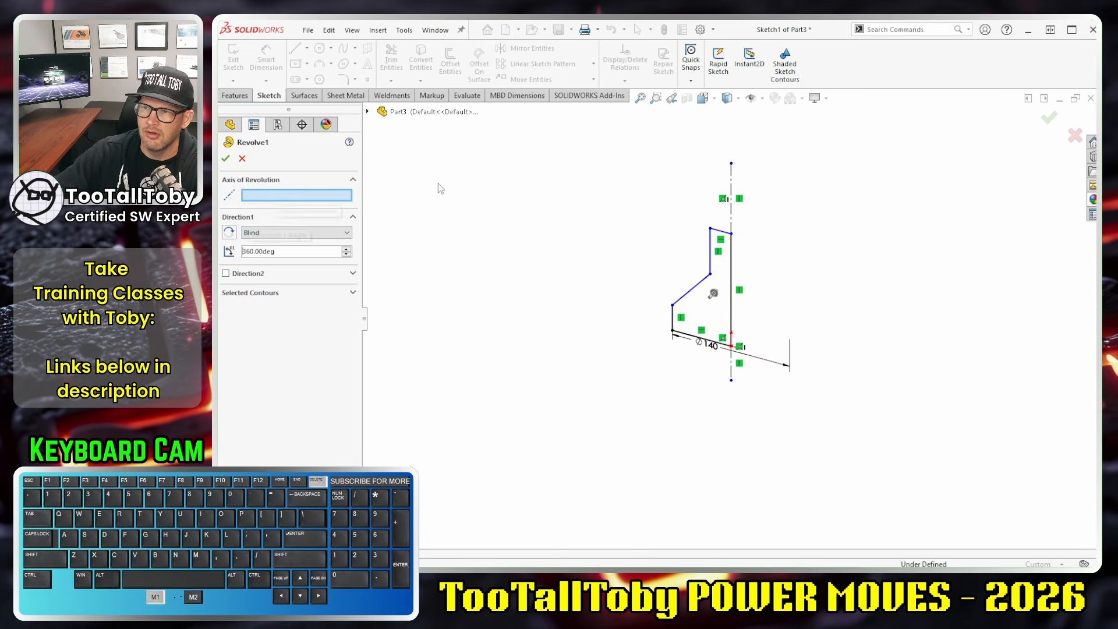
click(732, 183)
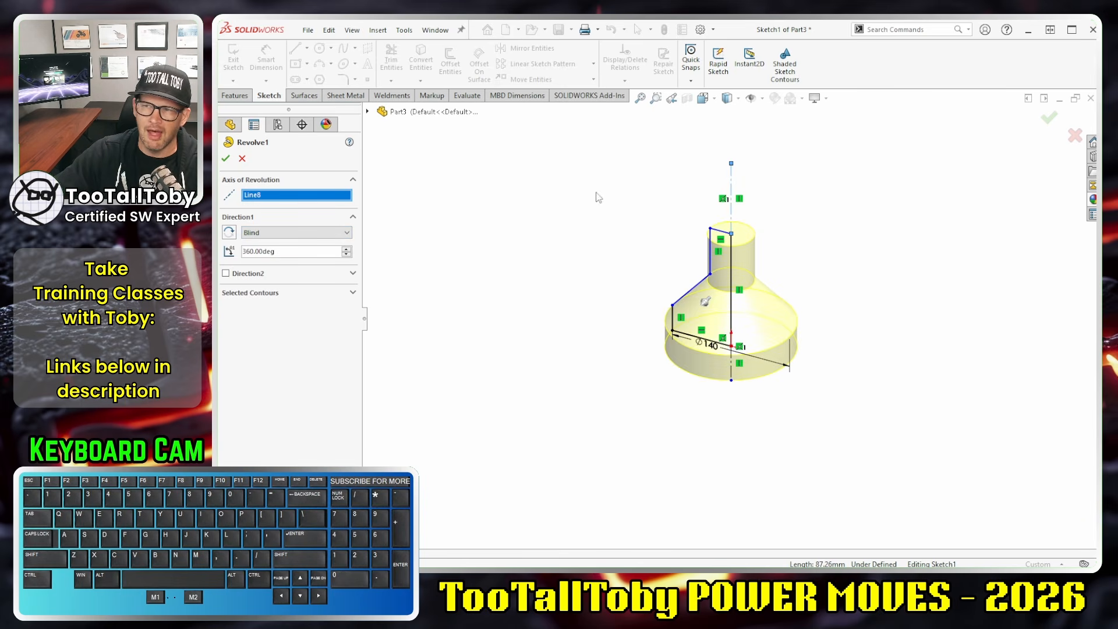
click(226, 159)
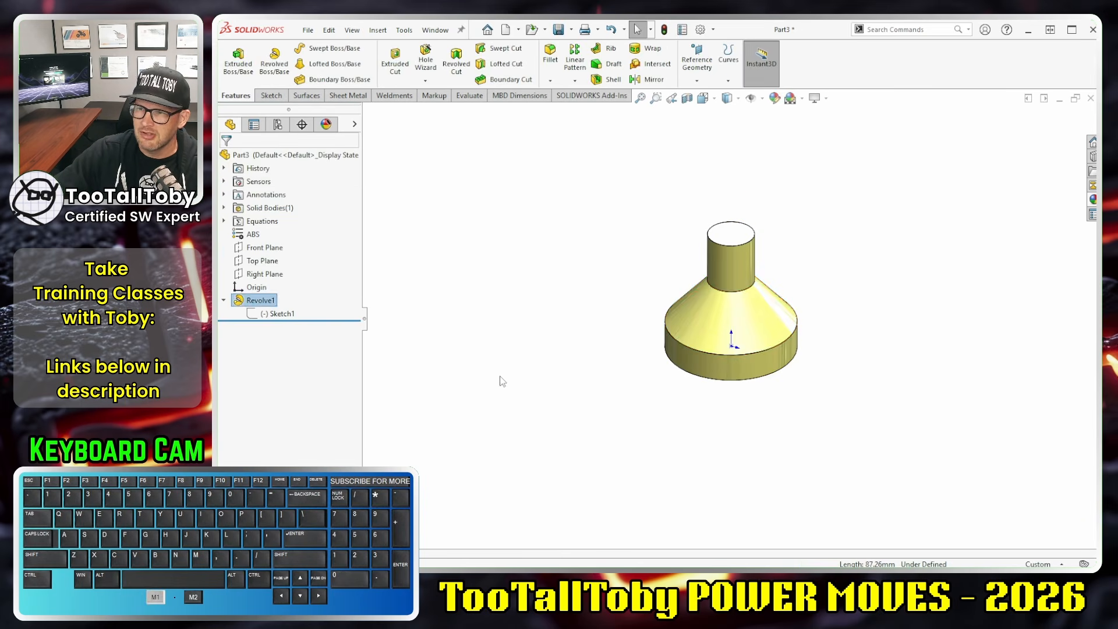
Step: Select the revolved part's conical face and examine the base dimension for the diameter symbol
click(712, 331)
key(alt+1)
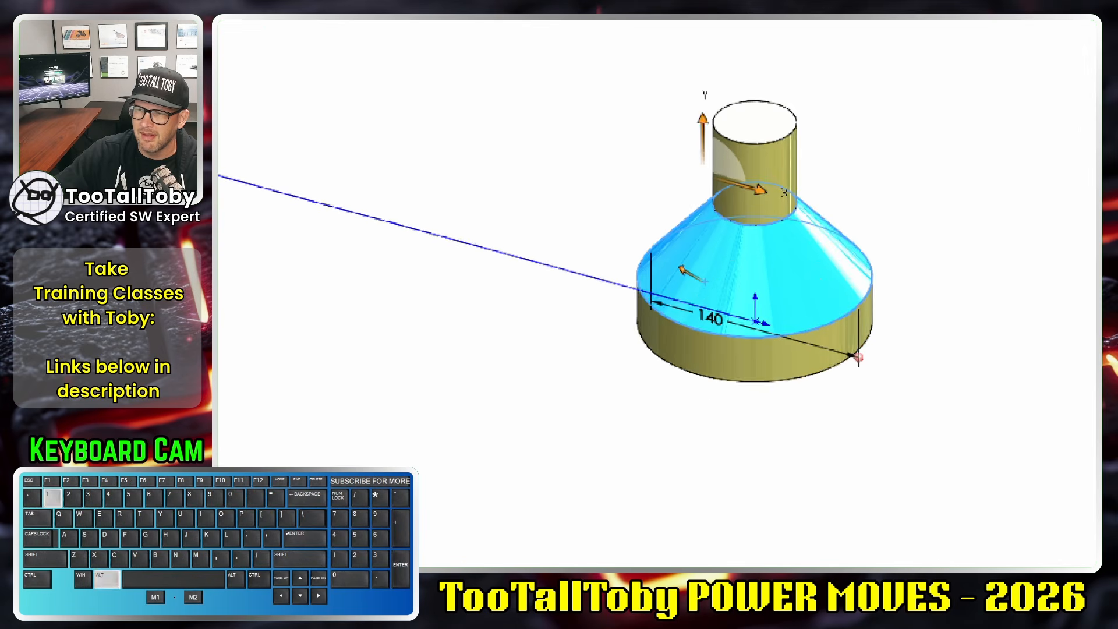
click(702, 330)
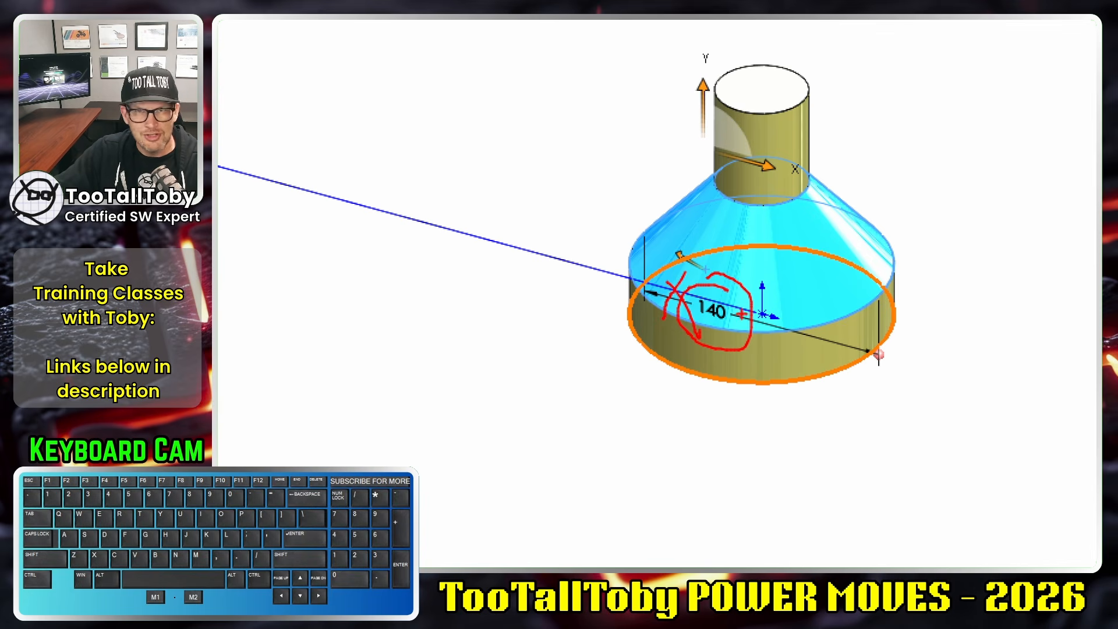
click(625, 223)
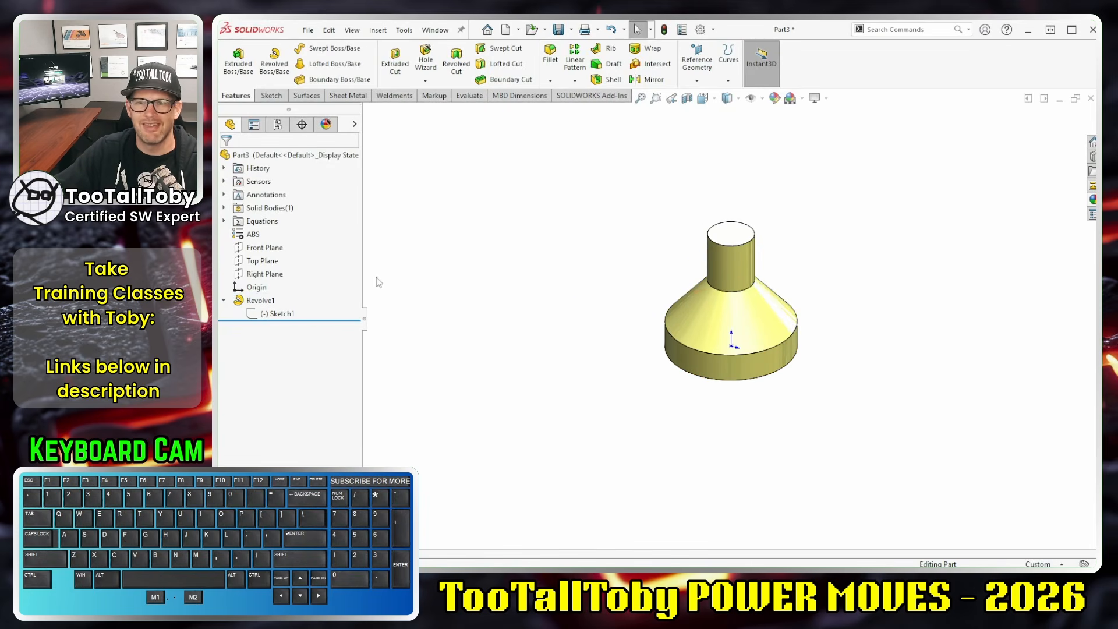
Step: Edit the revolve's sketch, add a 25 mm dimension between the neck's outer vertical edge and the upper centerline, and exit the sketch
click(282, 314)
click(285, 260)
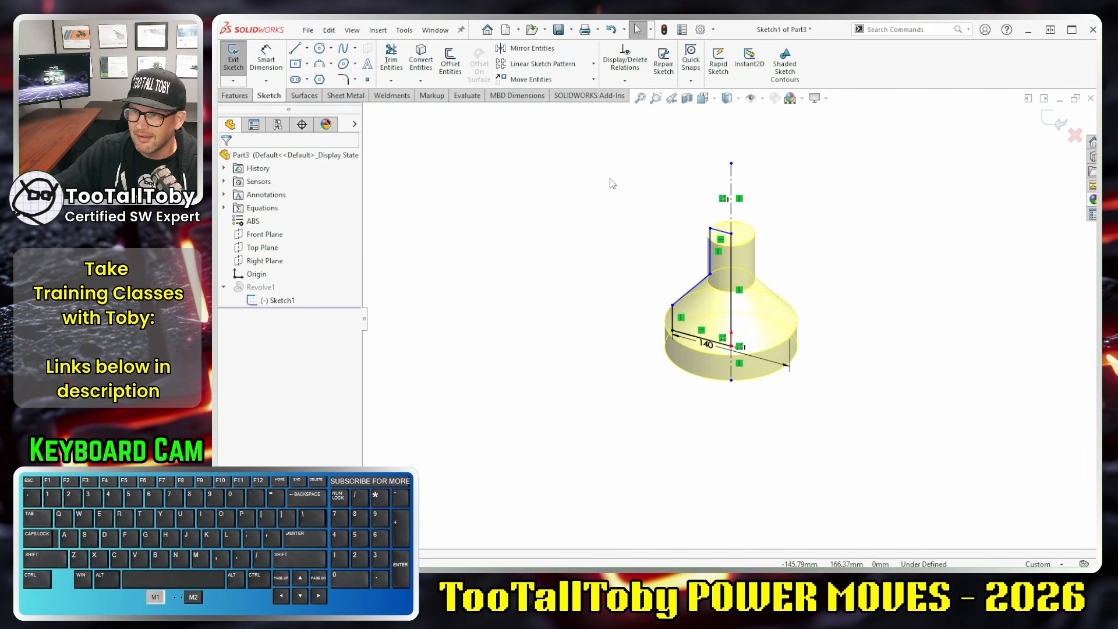
key(s)
click(623, 191)
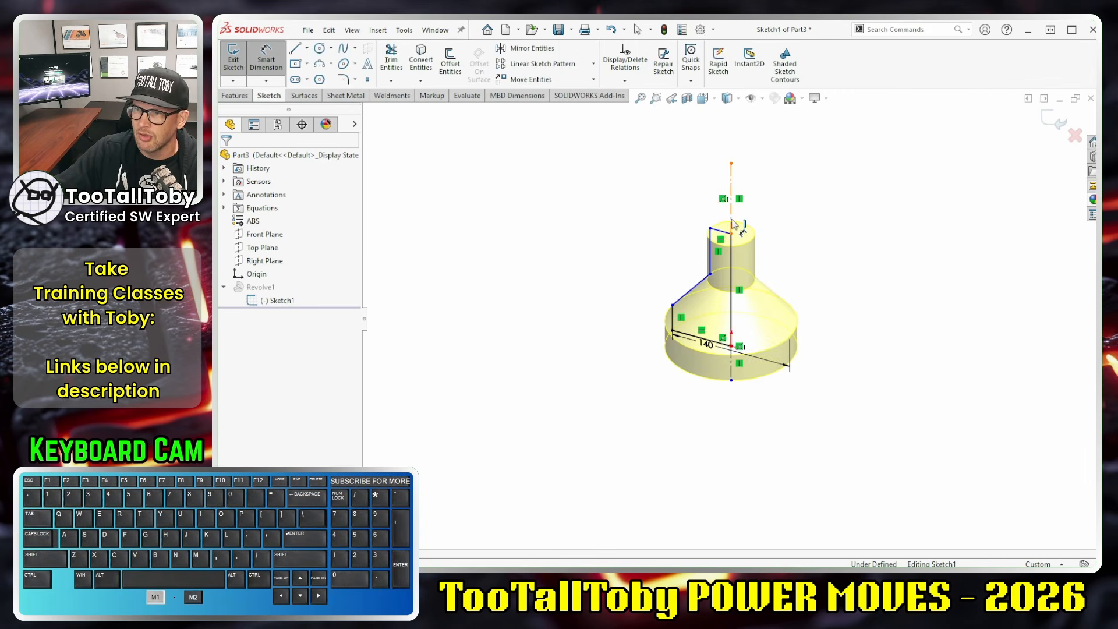
click(725, 232)
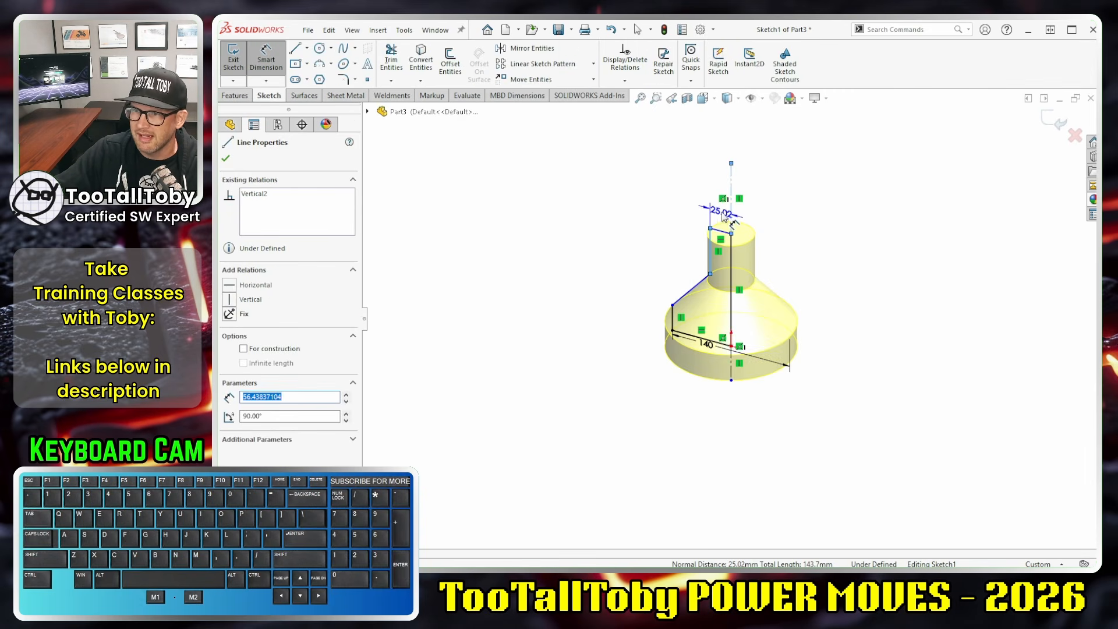
click(722, 217)
text(52)
key(Return)
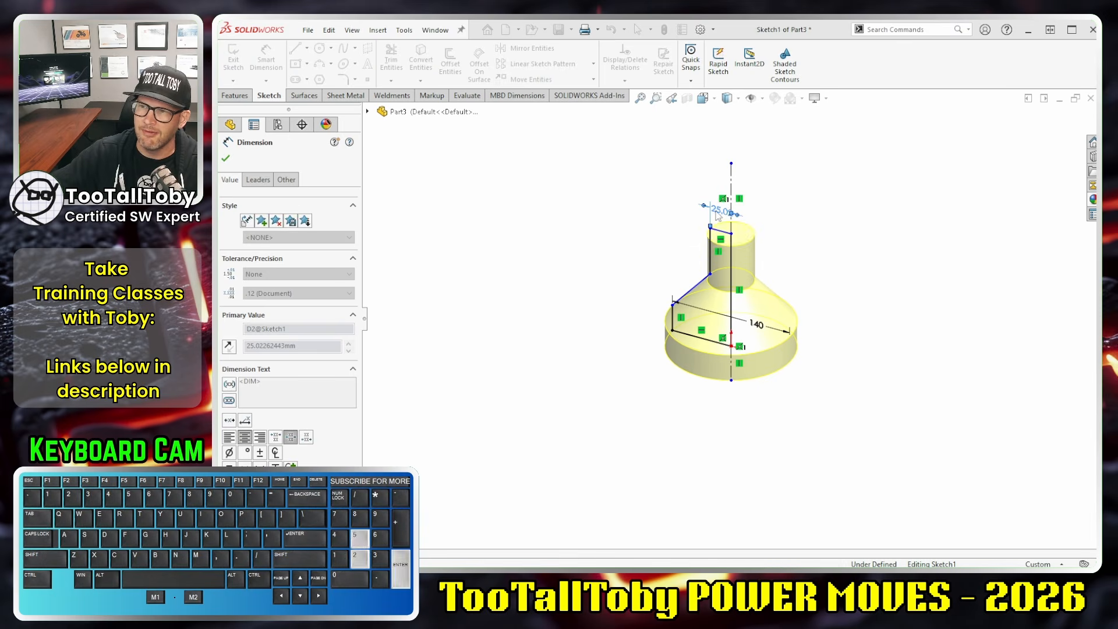
click(774, 237)
click(686, 213)
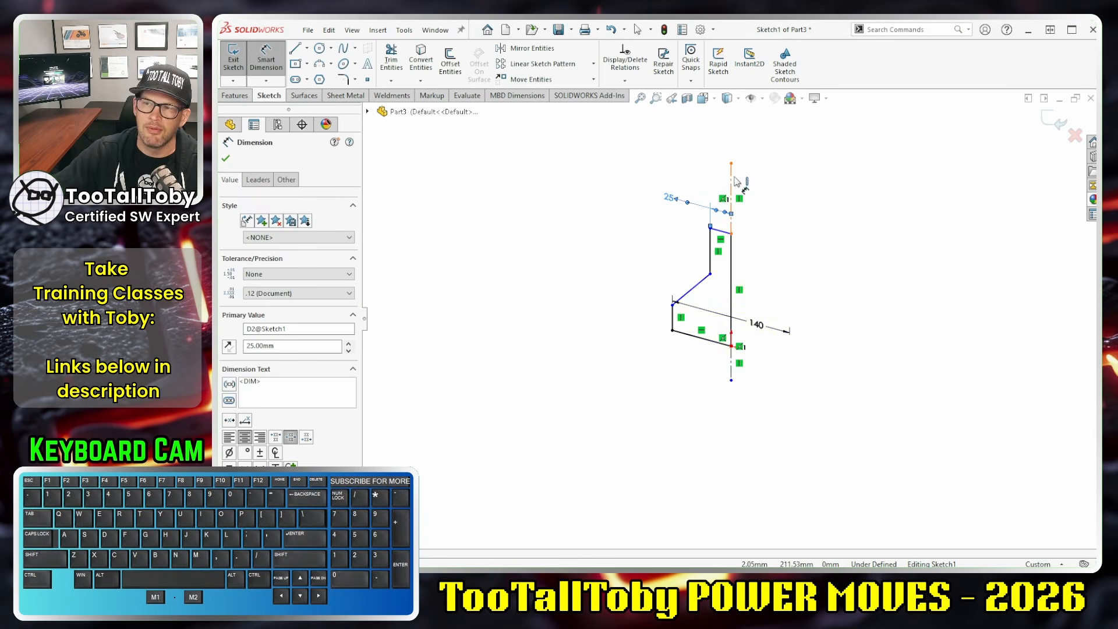
click(1056, 118)
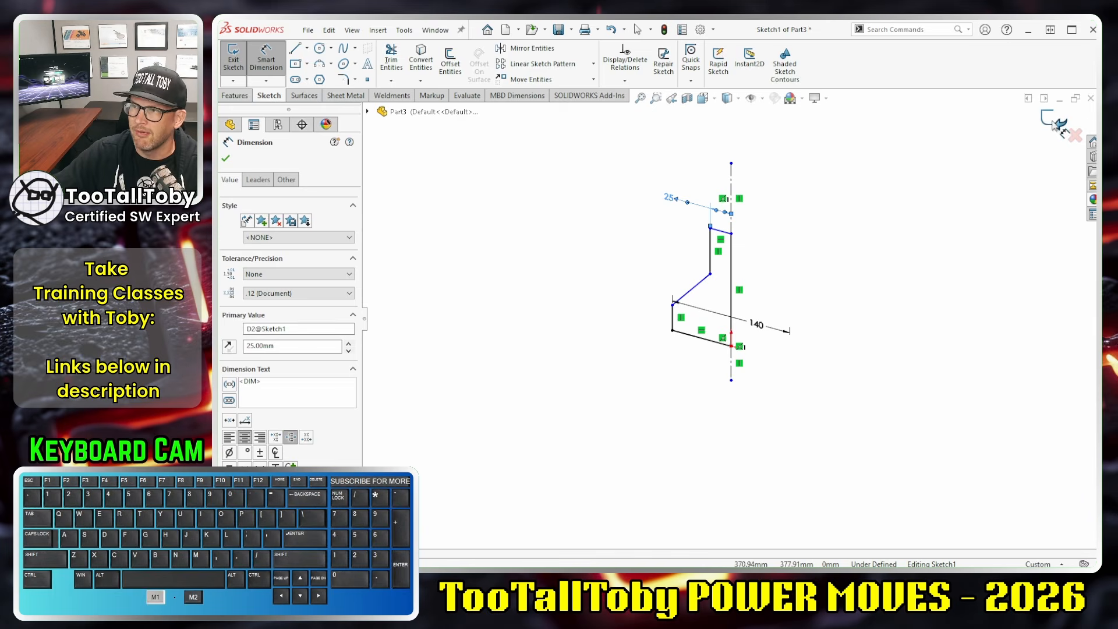
Step: Select the neck's cylindrical face and examine its dimension for the radius symbol
click(755, 257)
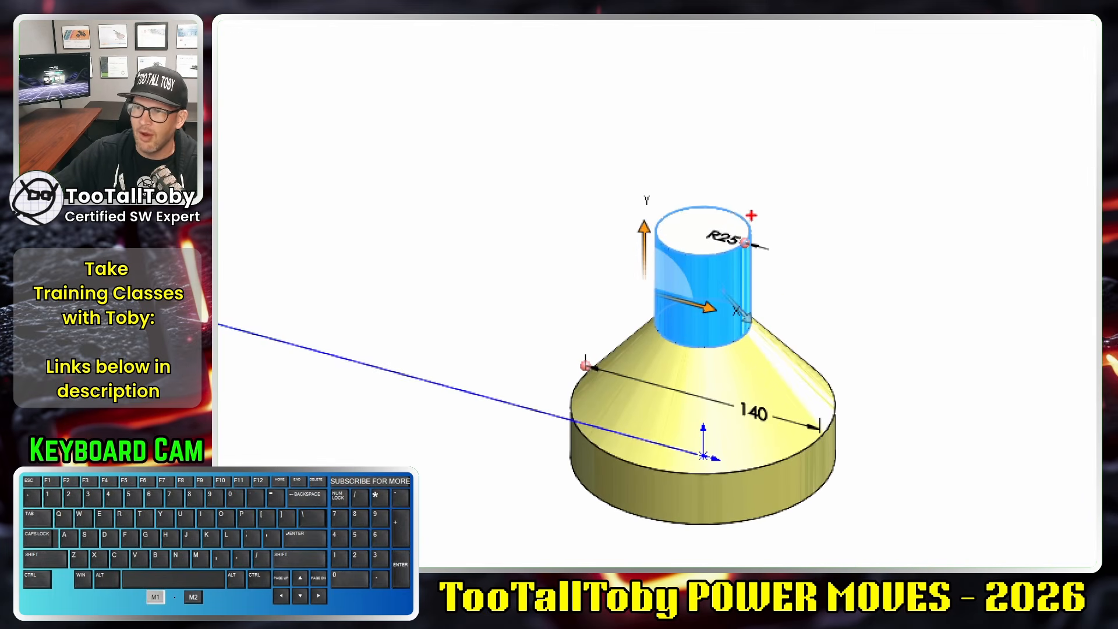
drag(749, 211, 779, 286)
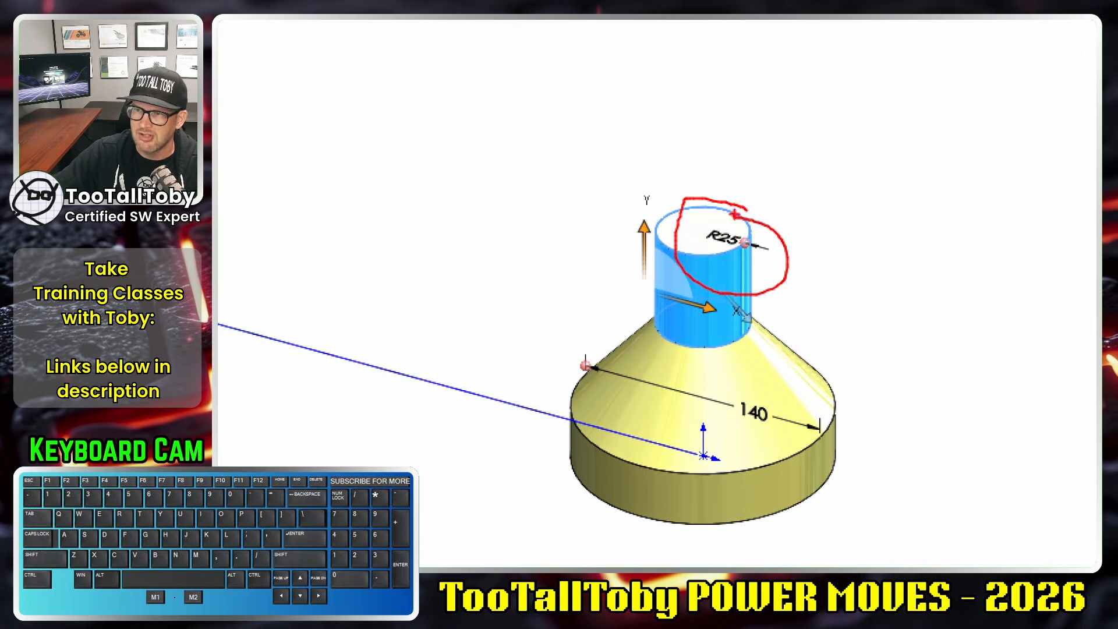
ctrl+shift+drag(718, 221, 751, 158)
key(alt+1)
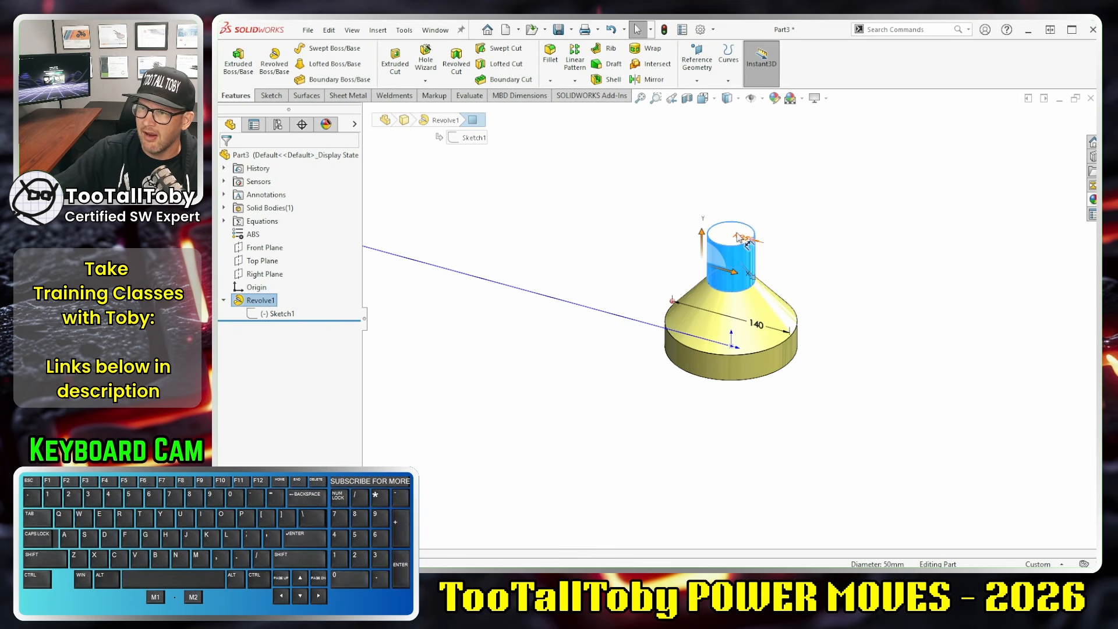
Step: Move the neck's radius dimension clear of the model and clear the face selection
mouse_move(723, 238)
mouse_down()
mouse_move(767, 277)
mouse_move(728, 114)
mouse_up()
mouse_move(743, 179)
mouse_down()
mouse_move(626, 238)
mouse_move(780, 263)
mouse_move(729, 185)
mouse_move(648, 298)
mouse_move(775, 192)
mouse_move(653, 190)
mouse_up()
click(697, 217)
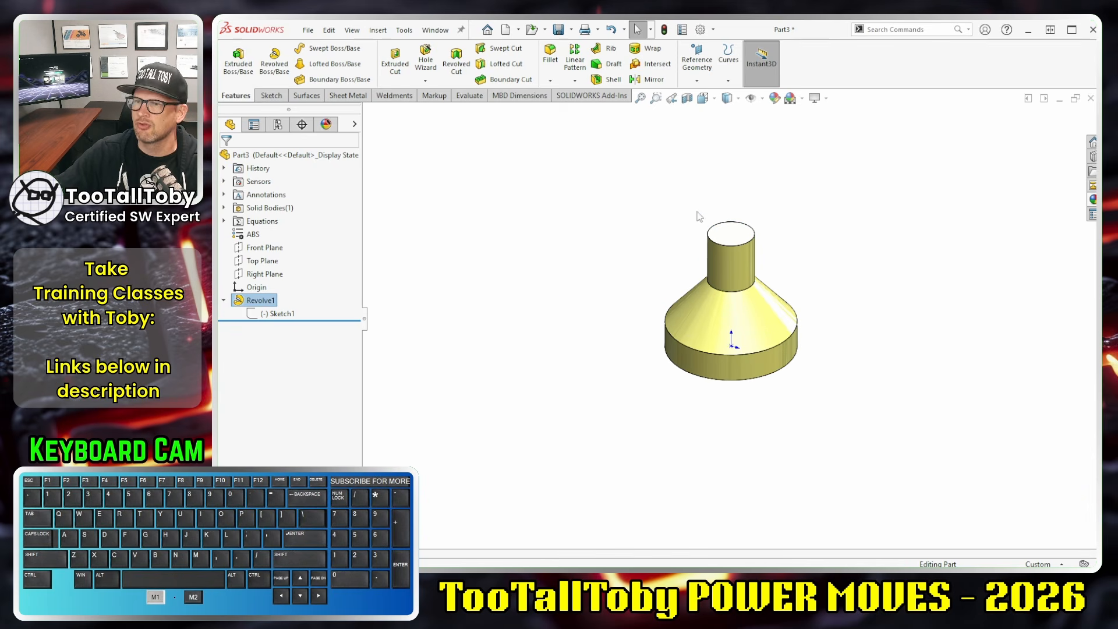
Step: Edit the revolve feature, replacing its axis of revolution with the lower centerline below the origin
right_click(267, 300)
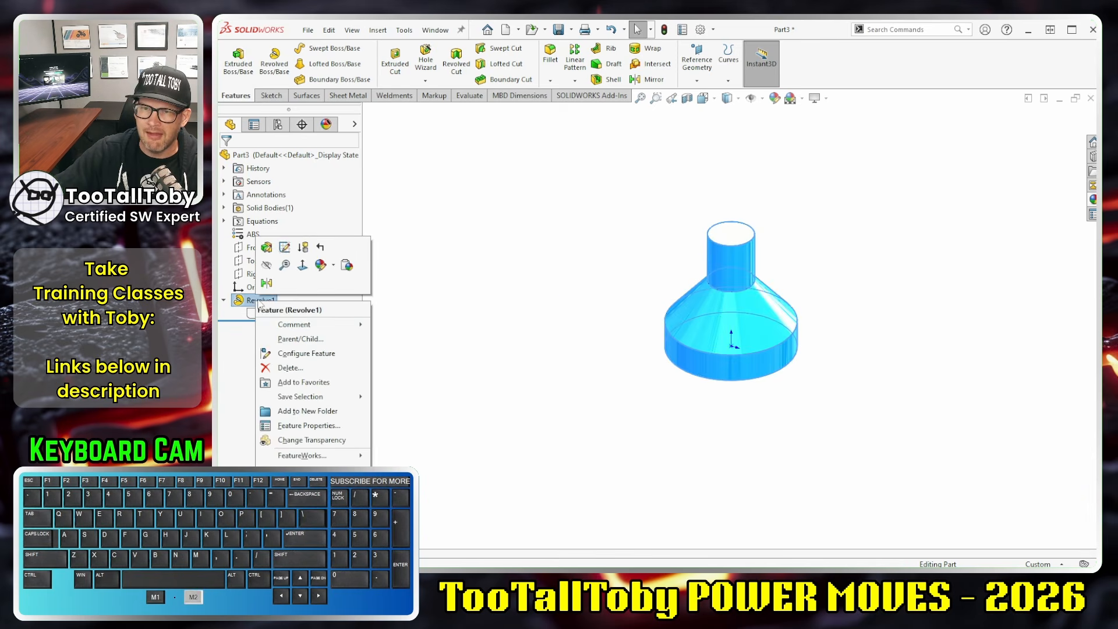
click(265, 250)
click(262, 196)
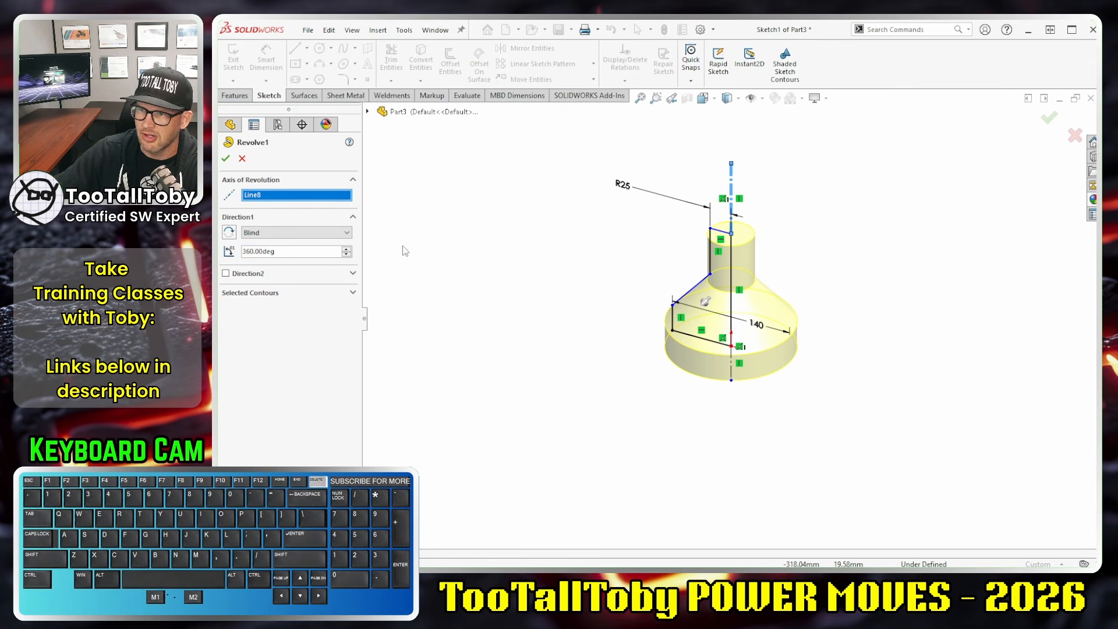
key(Delete)
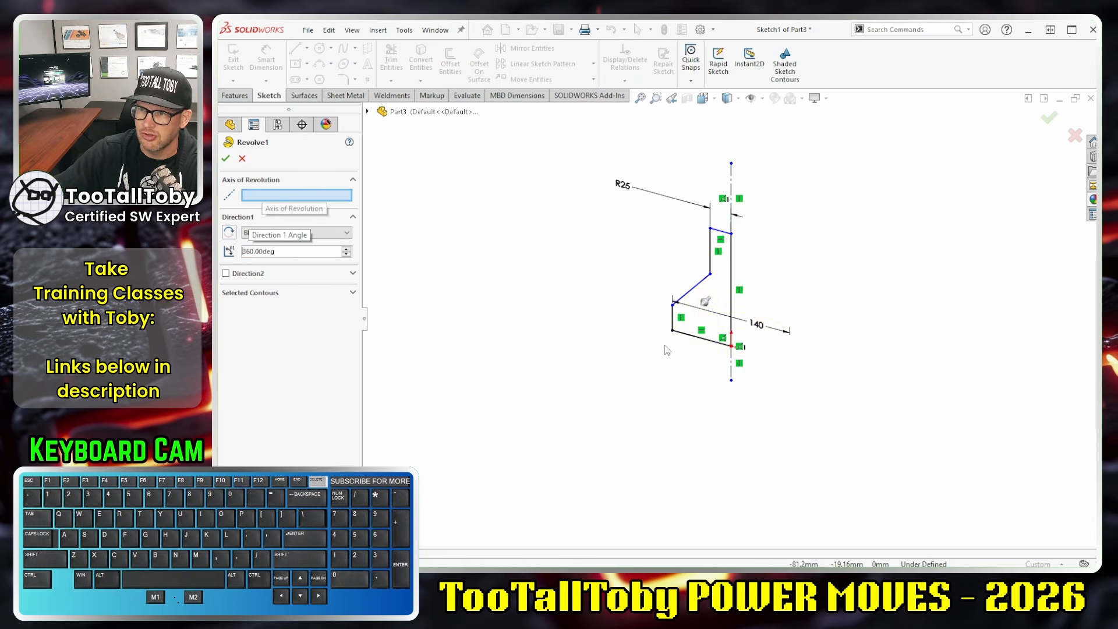
click(732, 374)
click(1049, 119)
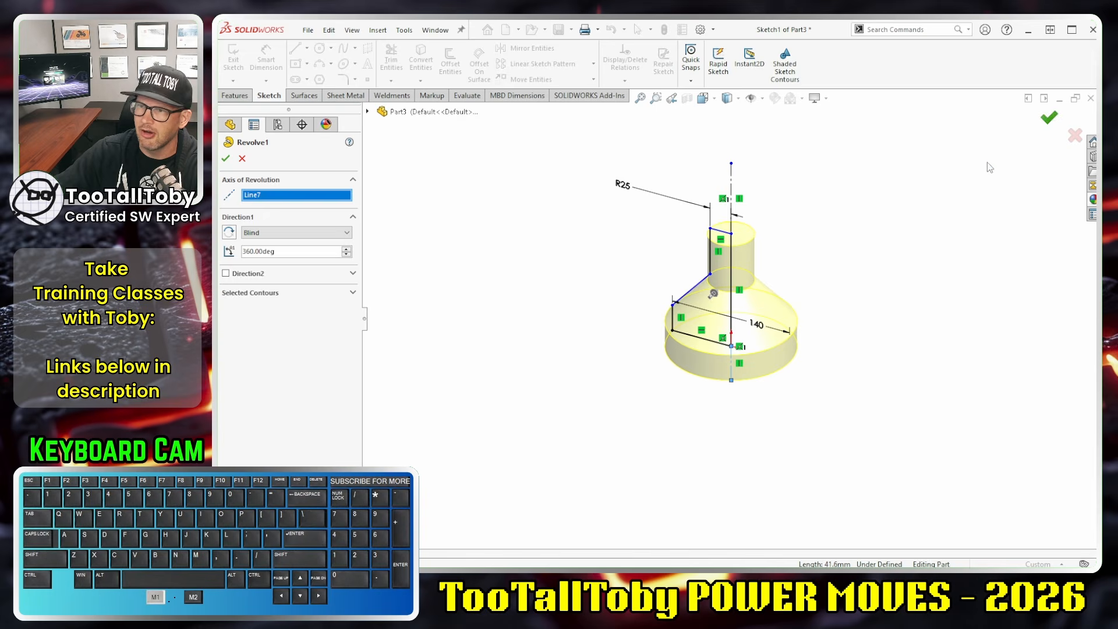
Step: Select the neck's cylindrical face, moving the 25 mm dimension higher above the neck and the 140 mm dimension outside the base
click(733, 256)
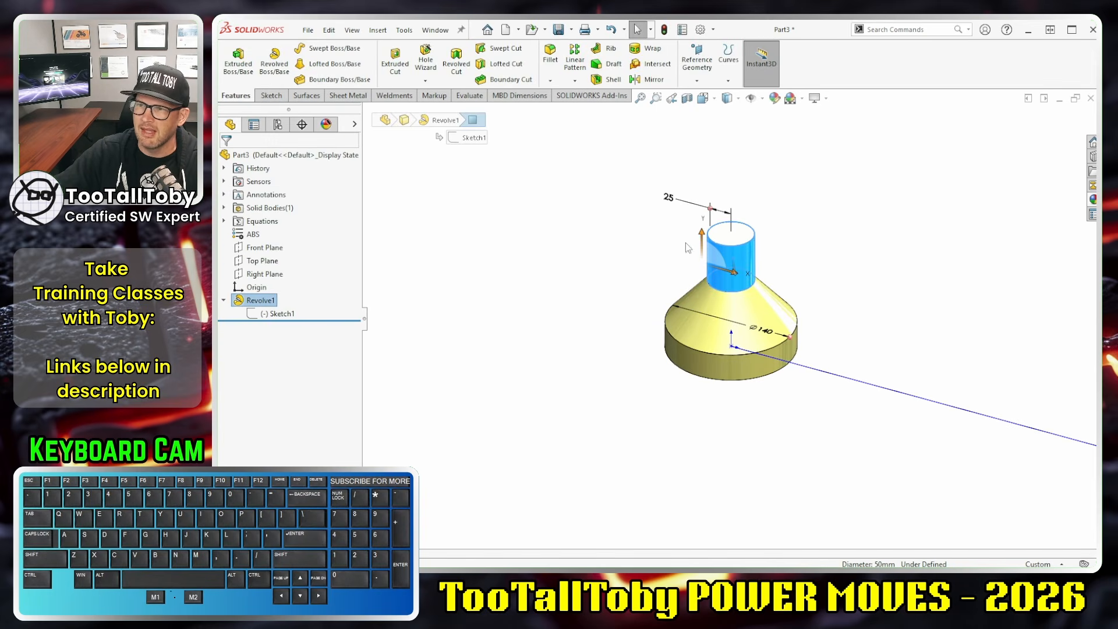
drag(669, 201, 670, 180)
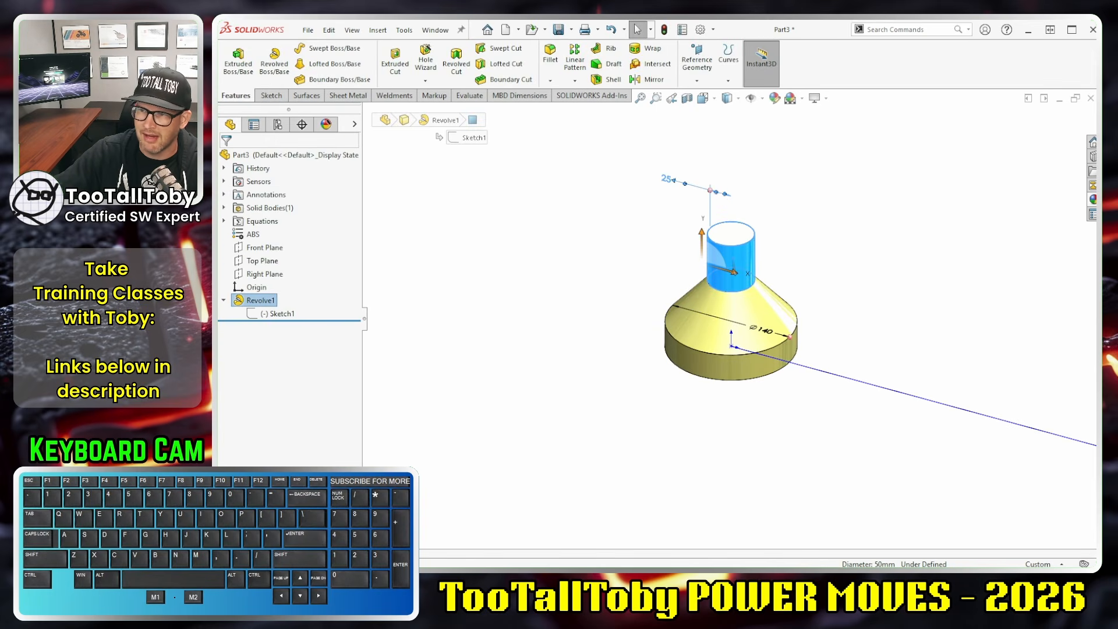
mouse_move(771, 335)
mouse_down()
mouse_move(760, 404)
mouse_move(621, 346)
mouse_move(635, 288)
mouse_move(603, 376)
mouse_move(619, 372)
mouse_up()
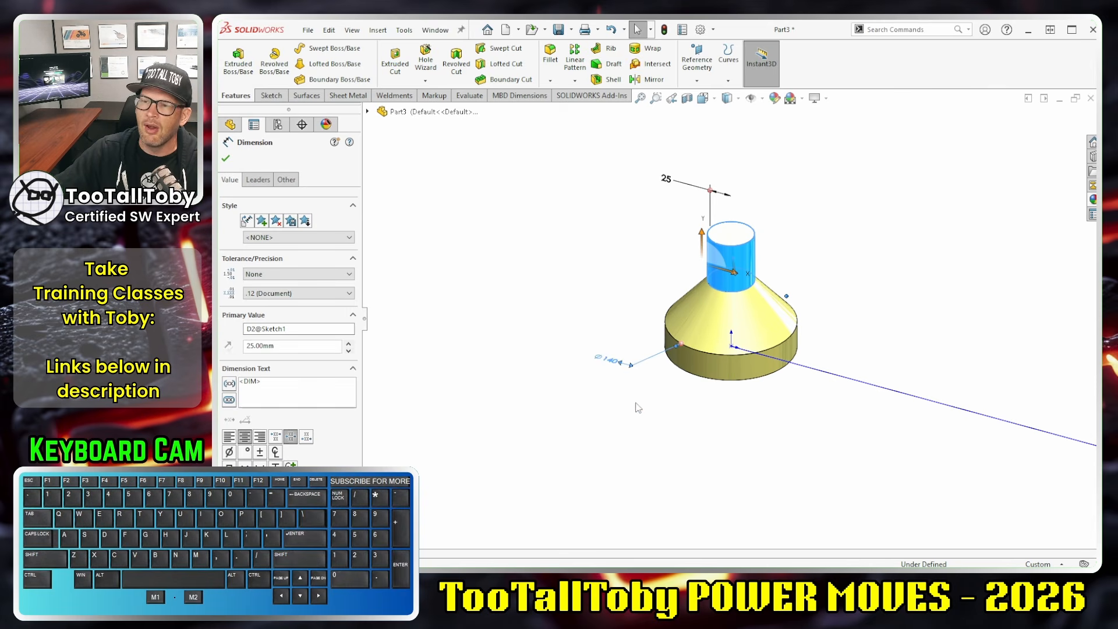
Step: Examine the base dimension's diameter symbol, shift the dimension slightly outward, and clear the selection
key(alt+1)
click(609, 370)
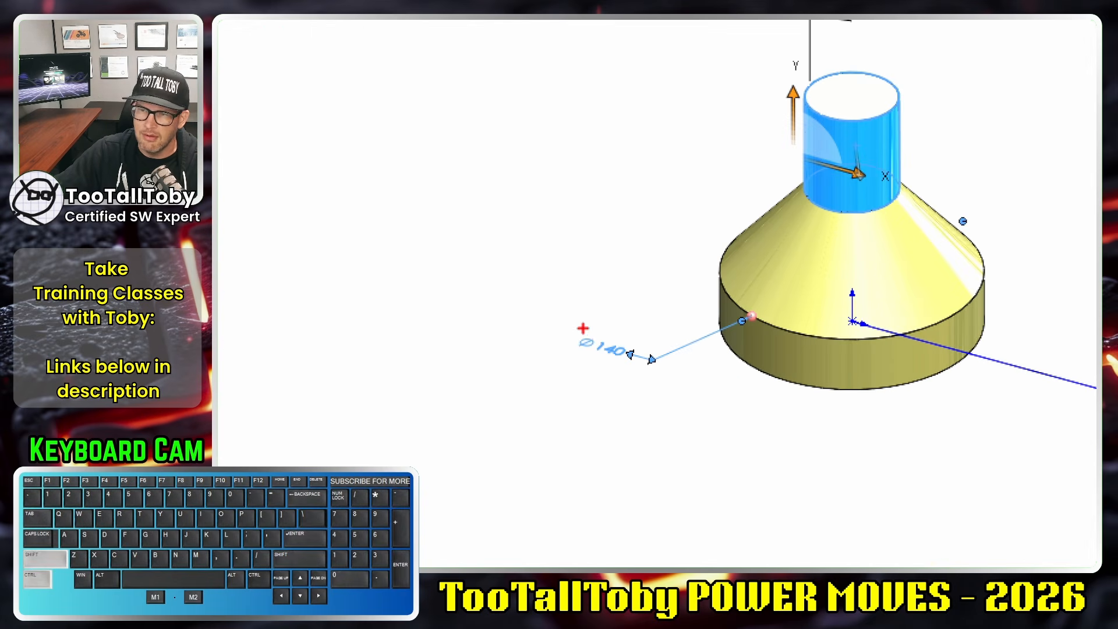
ctrl+shift+drag(585, 329, 585, 268)
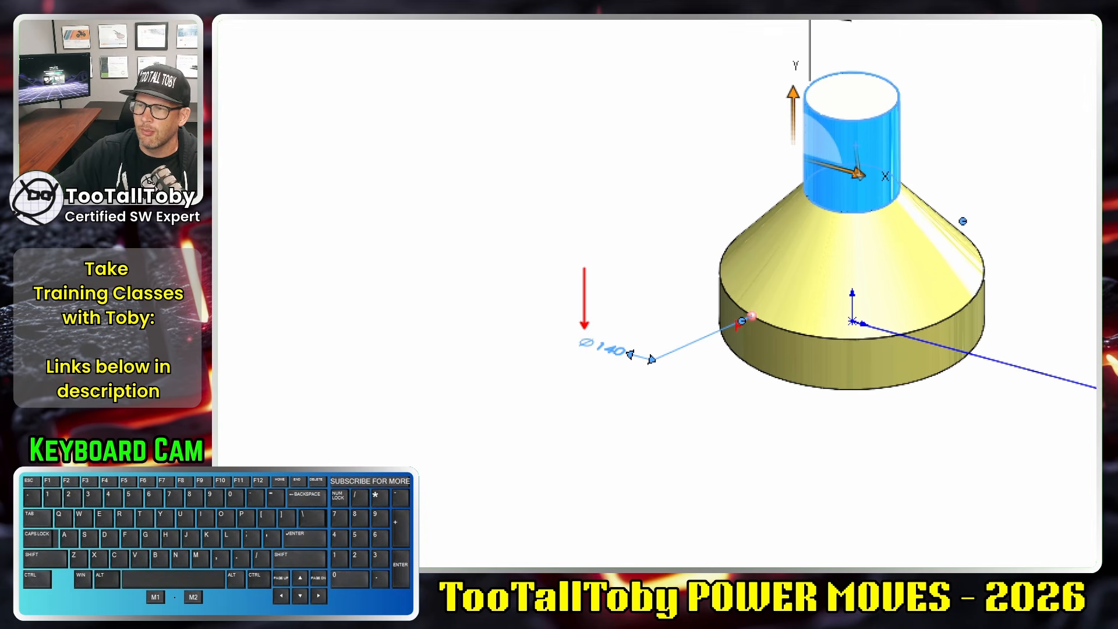
key(Escape)
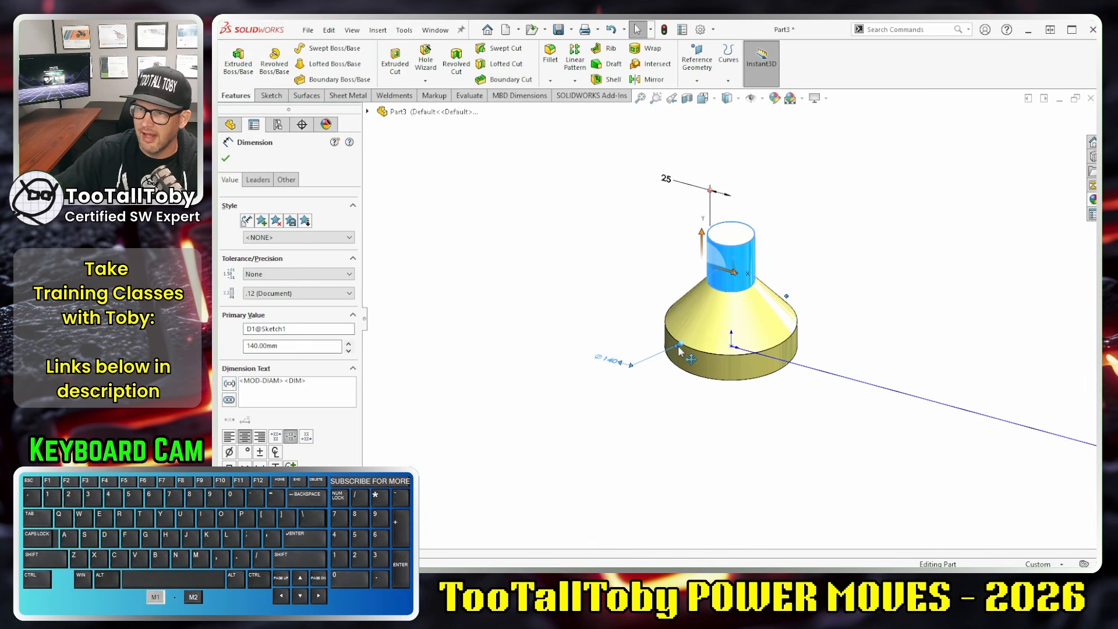
mouse_move(613, 365)
mouse_down()
mouse_move(600, 327)
mouse_move(629, 379)
mouse_move(790, 251)
mouse_move(584, 346)
mouse_move(611, 355)
mouse_up()
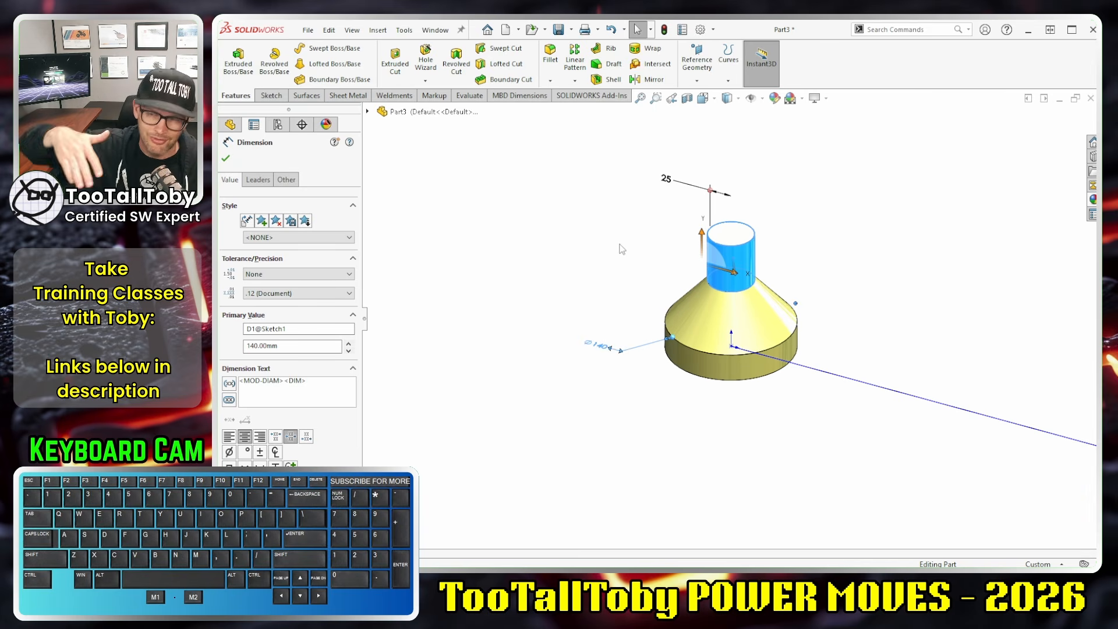
click(625, 262)
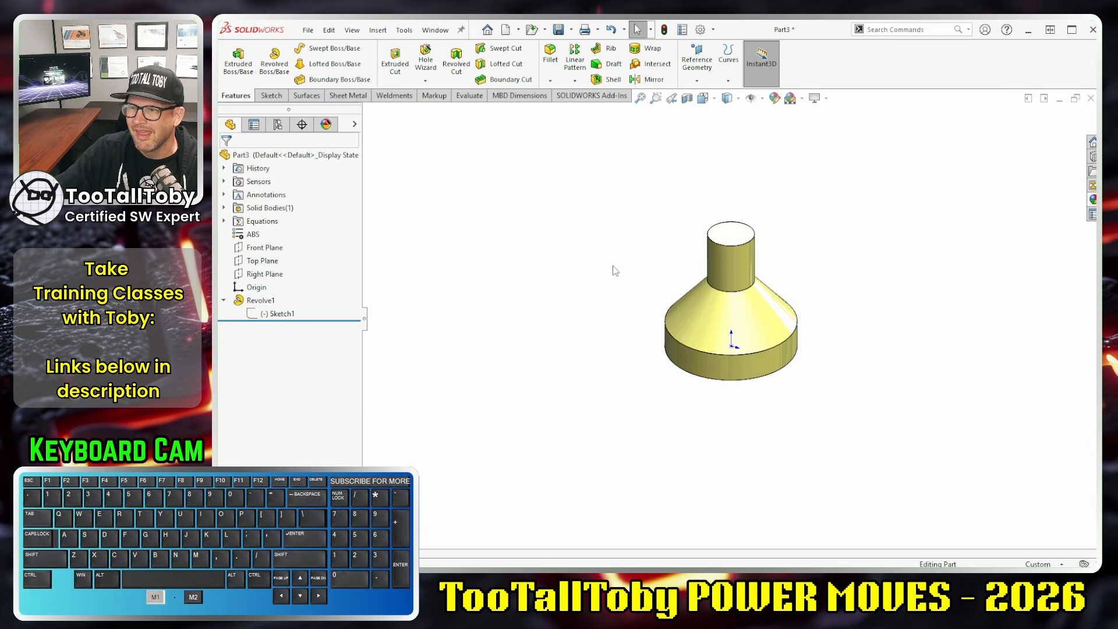
Step: Delete the revolve feature while keeping its sketch
click(277, 315)
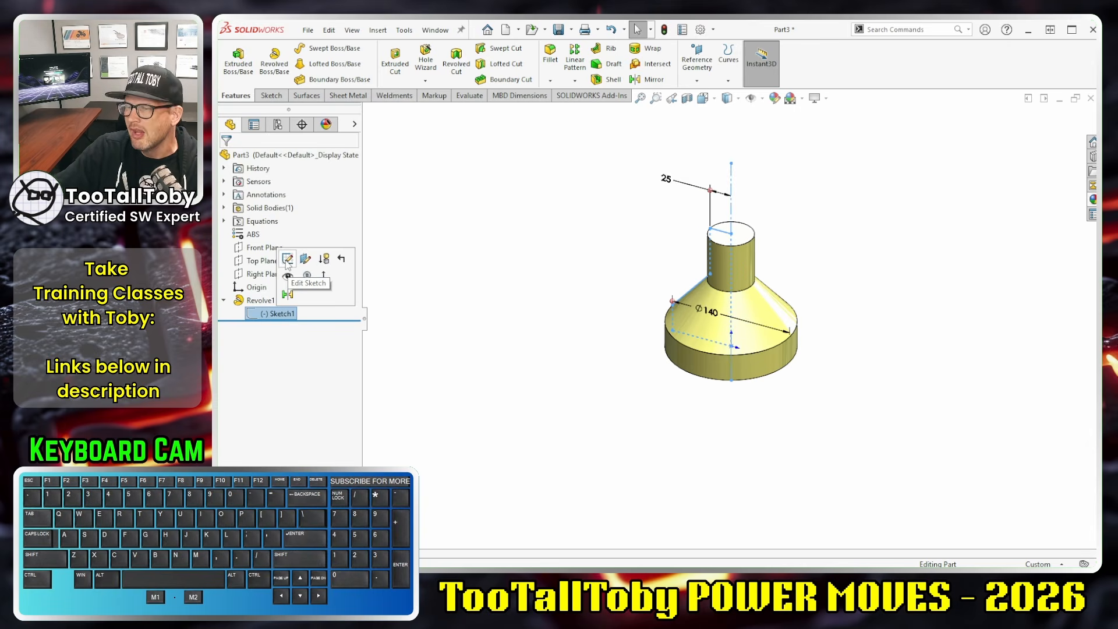
click(458, 295)
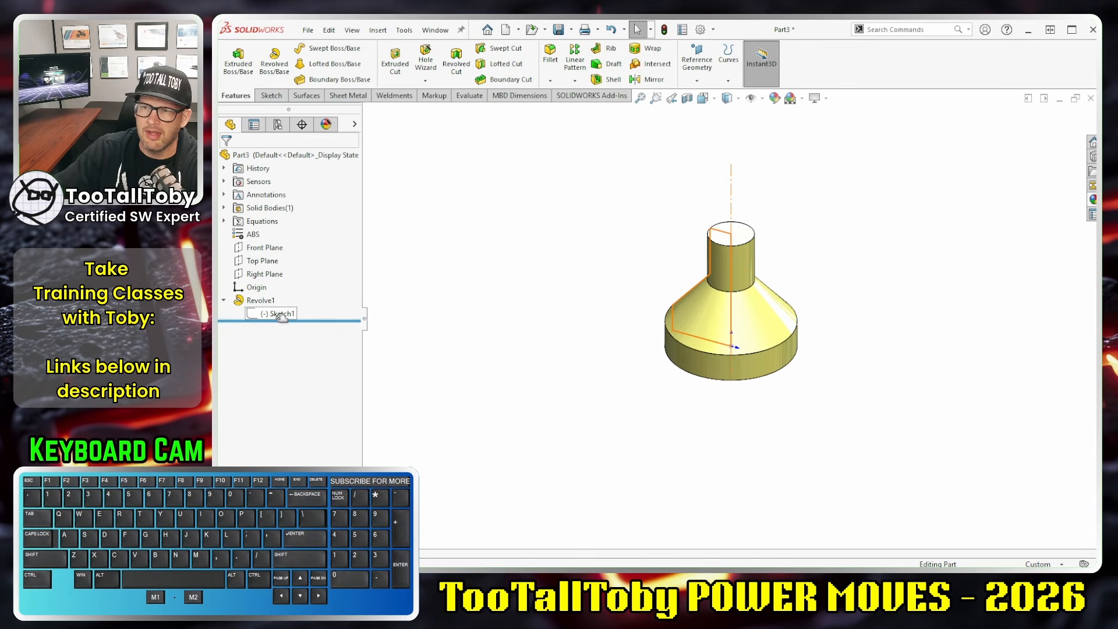
click(268, 301)
key(Delete)
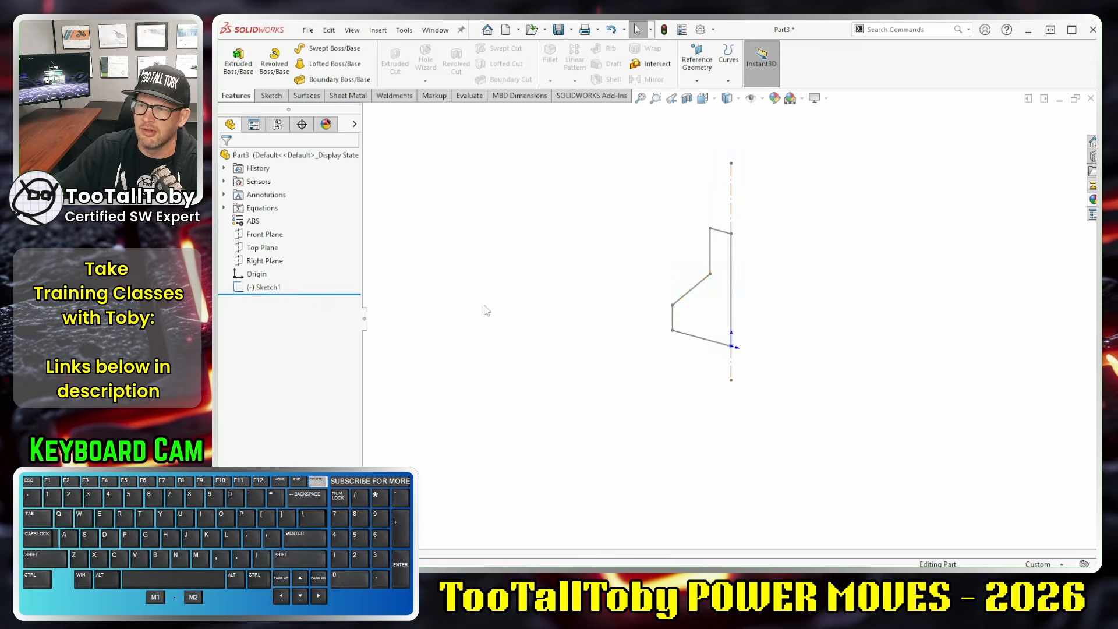
Step: Extrude the closed half-profile sketch 71 mm in one direction from the sketch plane
click(268, 287)
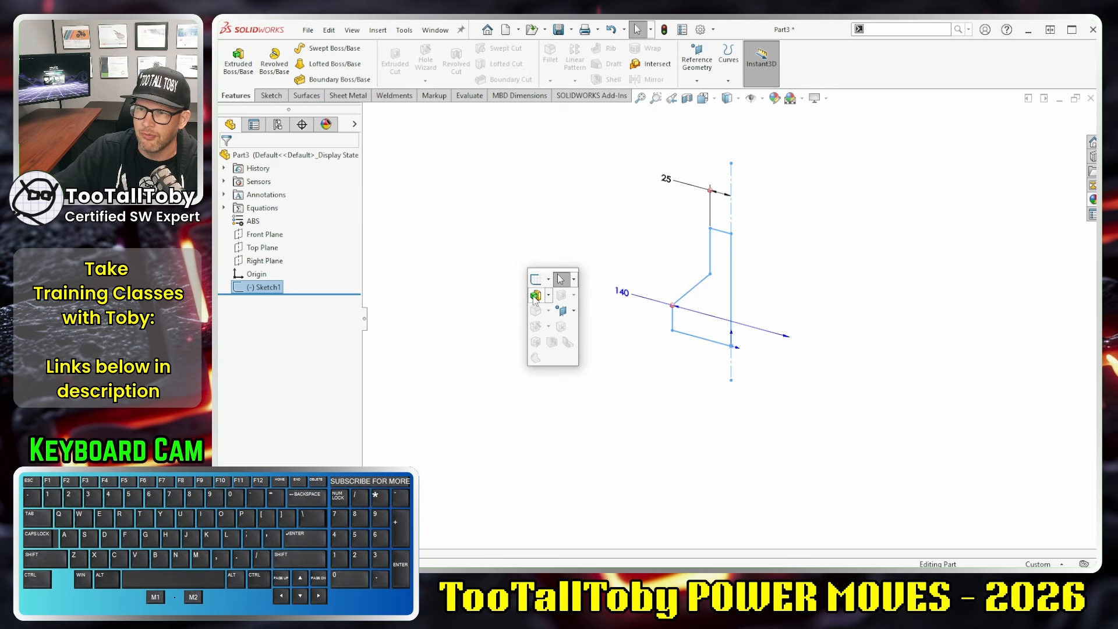
click(536, 295)
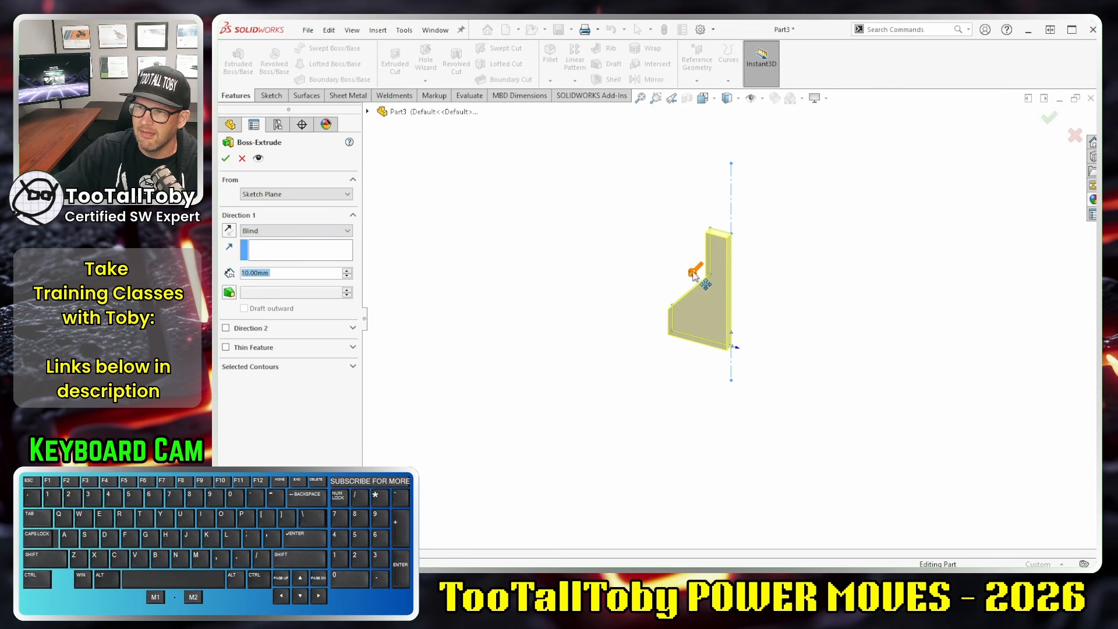
drag(694, 275, 660, 295)
click(226, 158)
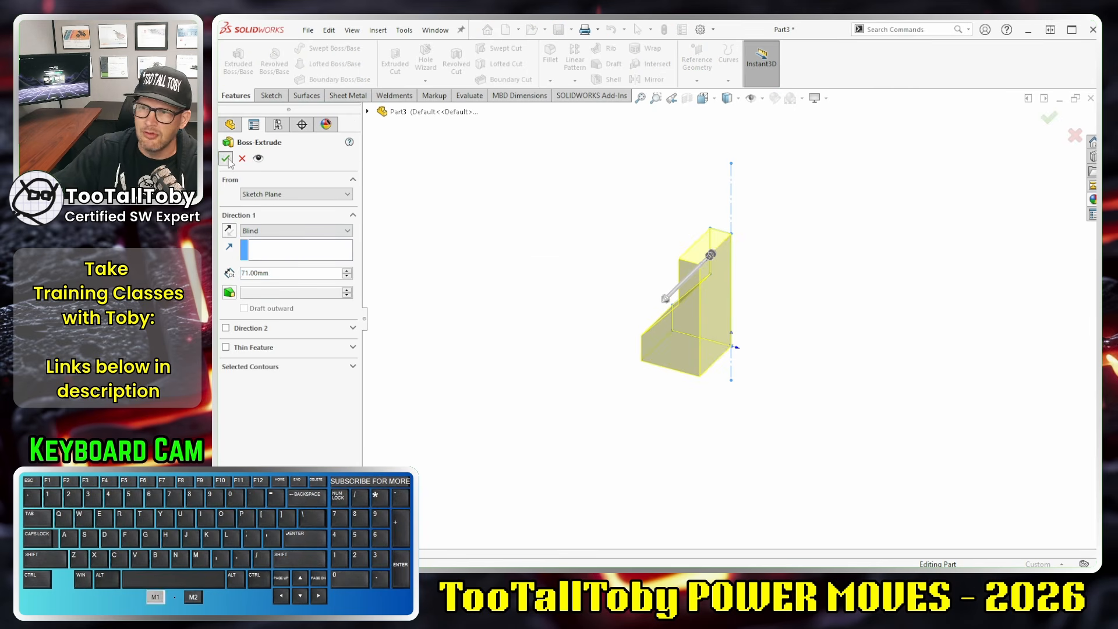
Step: Shell the body with 10 mm walls, removing the neck's outer side face, the sloped face and the base's outer side face
middle_drag(502, 242, 576, 306)
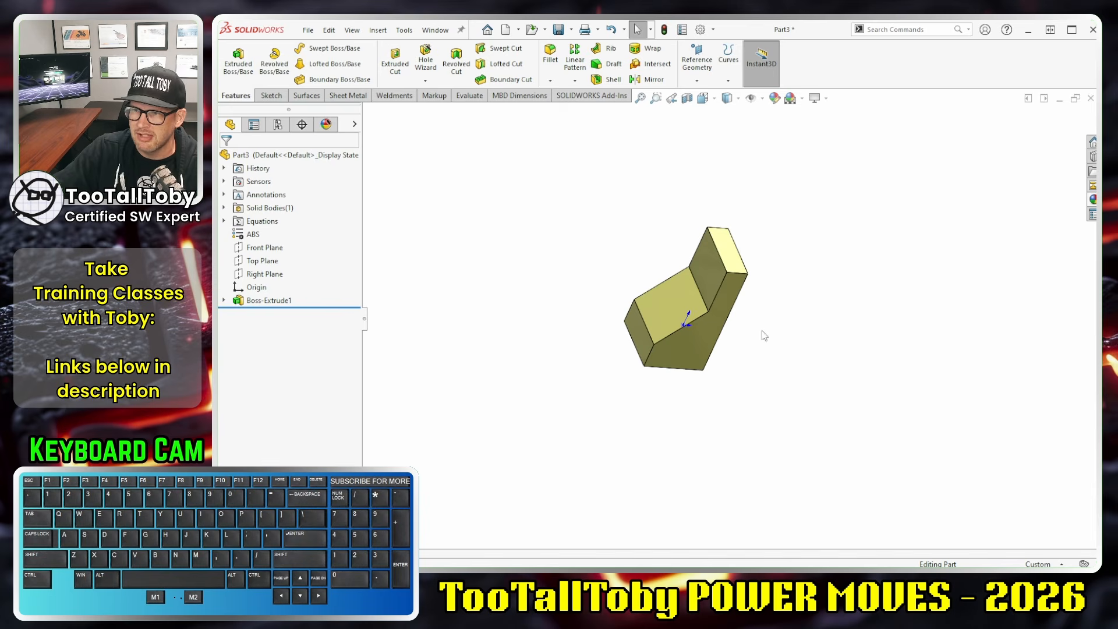
click(606, 82)
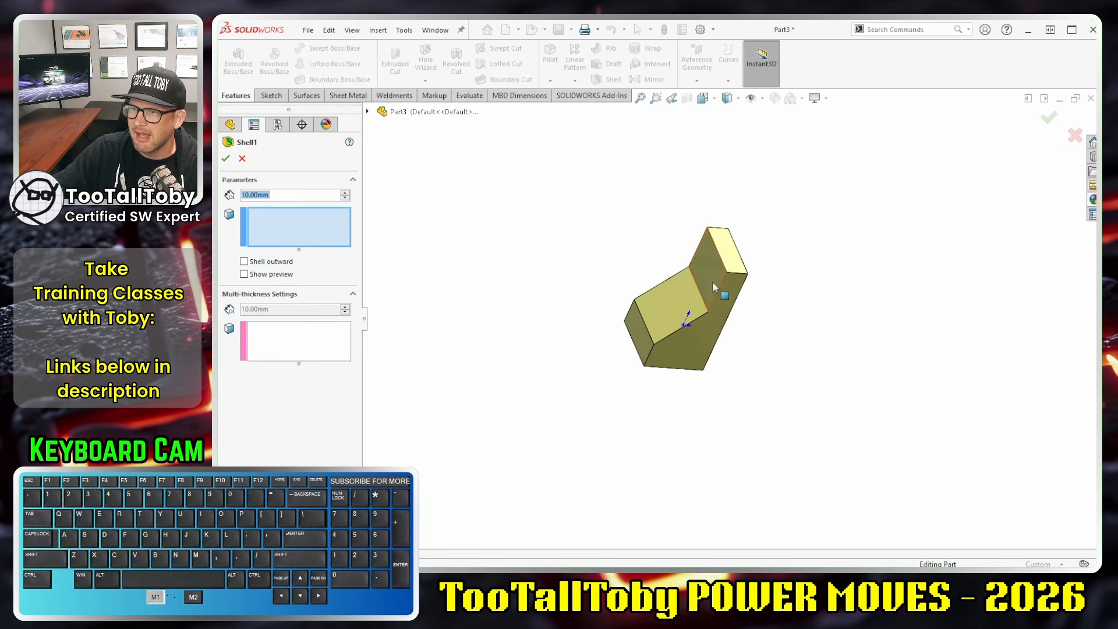
click(712, 281)
click(672, 303)
click(640, 326)
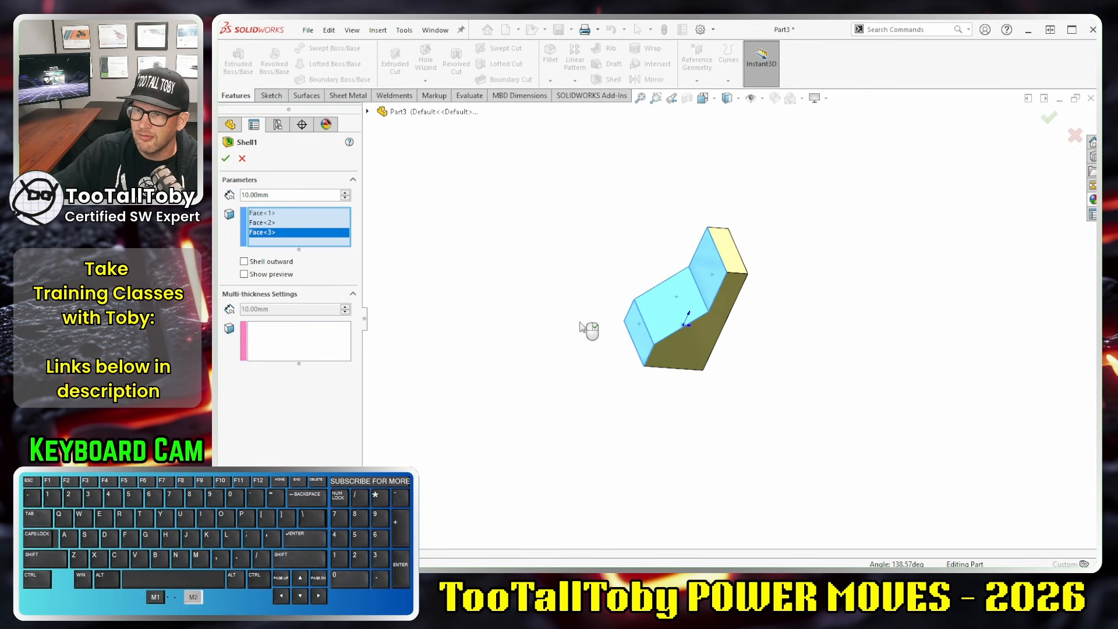
key(Return)
Step: Mirror the shelled solid body about the Right Plane and clear the selection
middle_drag(539, 337, 479, 296)
click(224, 208)
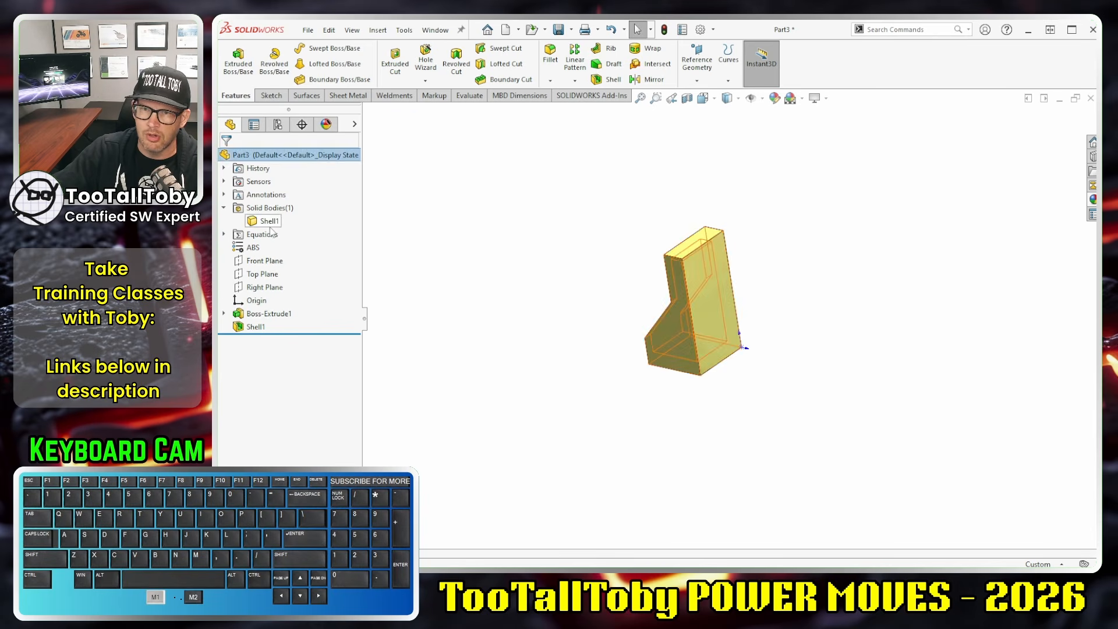
click(268, 221)
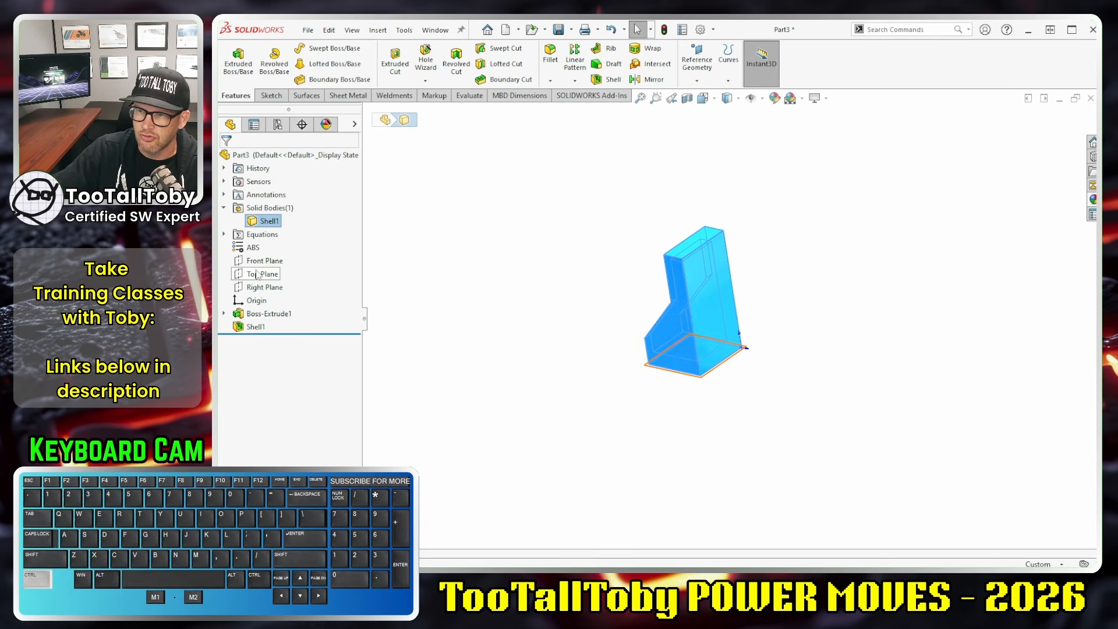
ctrl+click(251, 288)
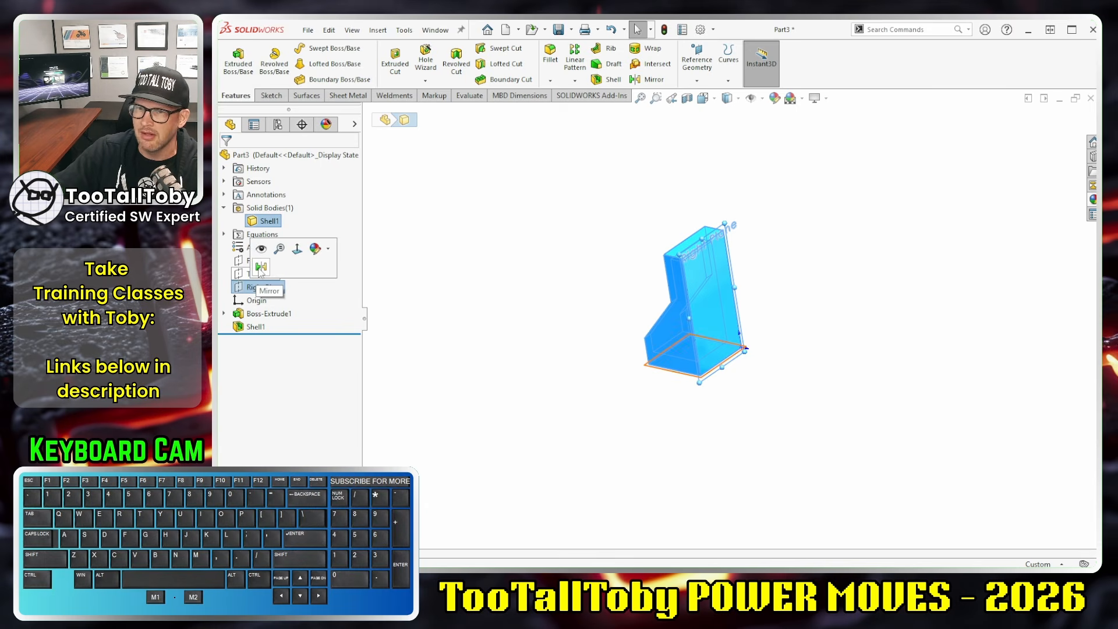
click(261, 267)
key(Return)
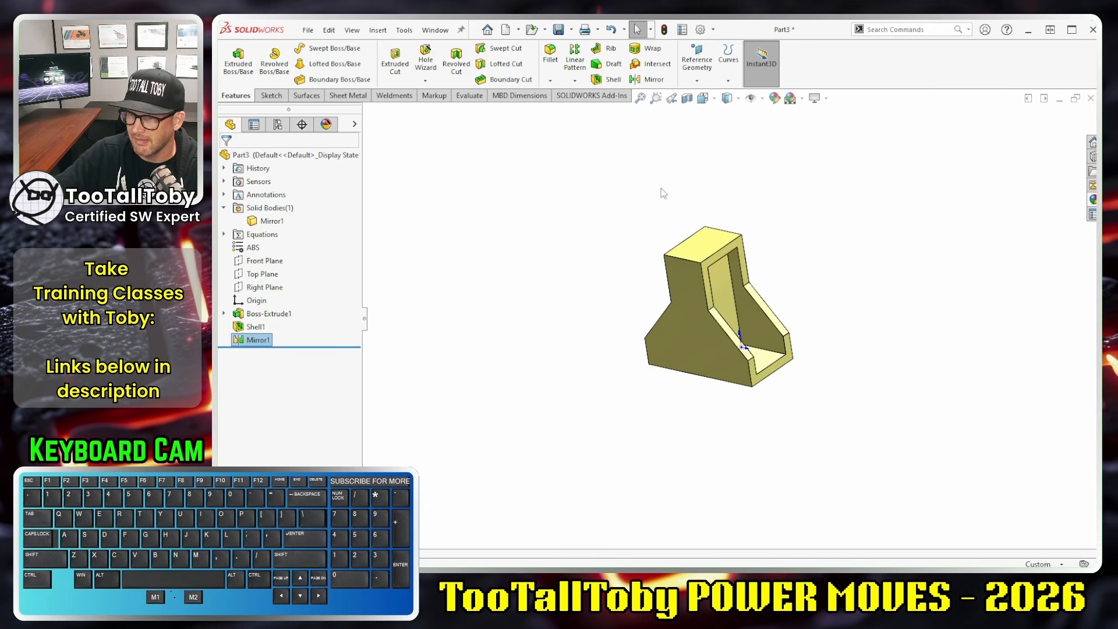
click(552, 261)
middle_drag(552, 261, 584, 295)
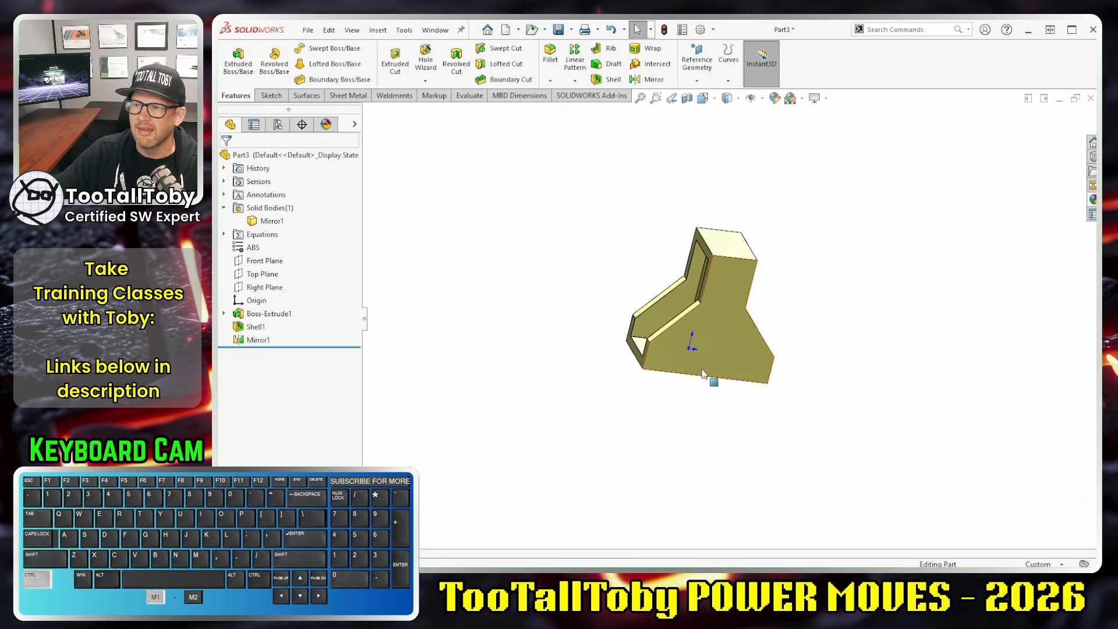
Step: Select the front face to show its sketch dimensions, move the 140 mm dimension below the base, and clear the selection
key(ctrl+1)
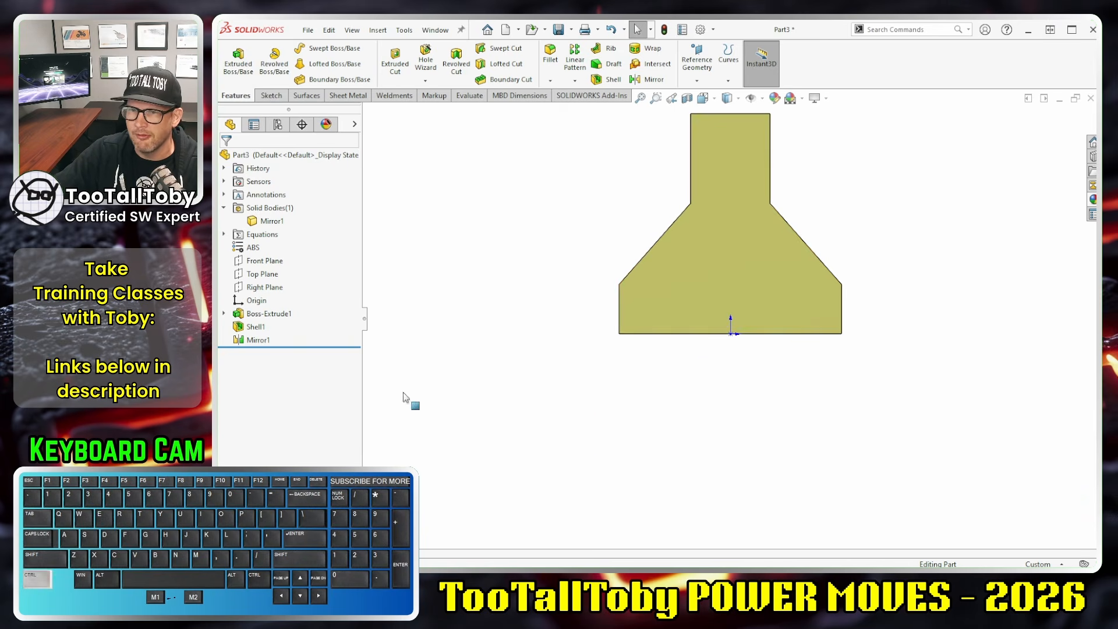
click(731, 320)
scroll(731, 320, up, 3)
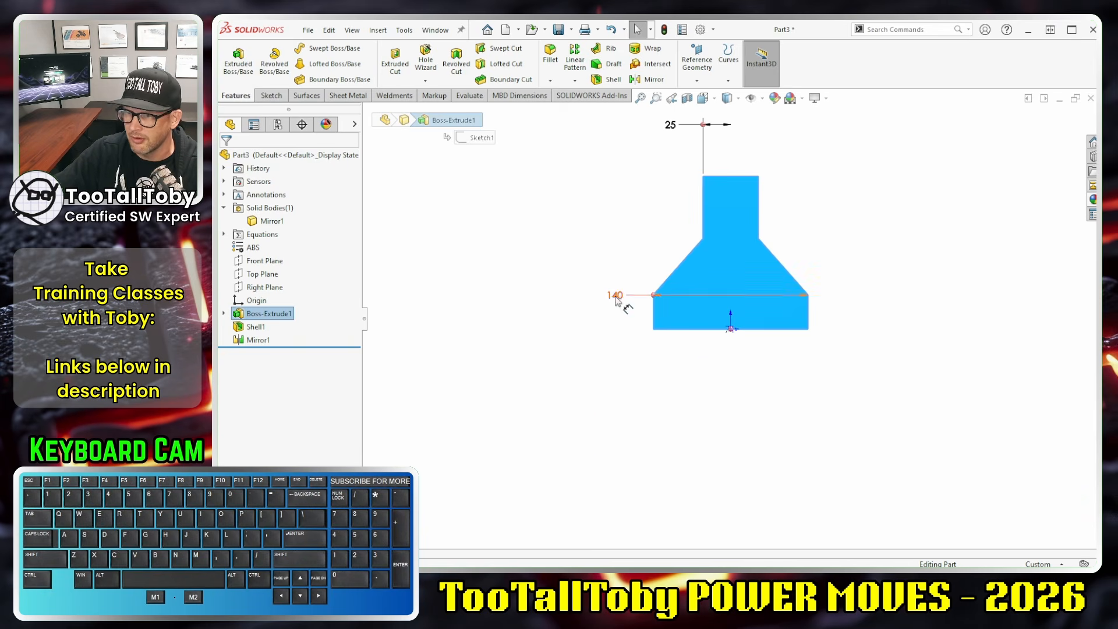
drag(616, 298, 617, 397)
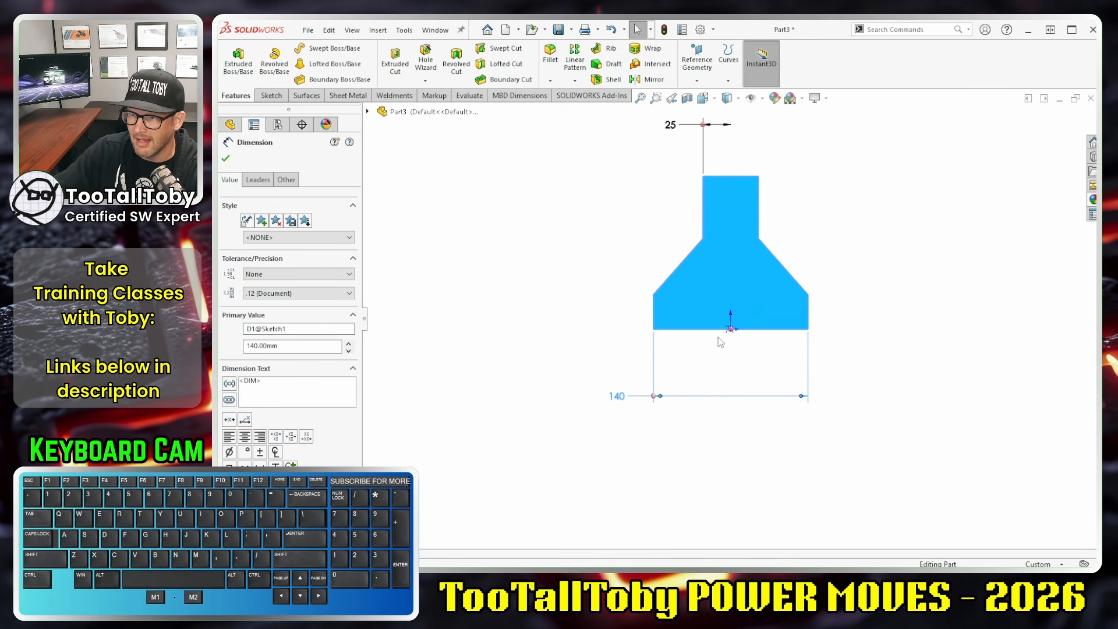
scroll(732, 313, up, 2)
scroll(789, 201, down, 3)
scroll(636, 192, up, 1)
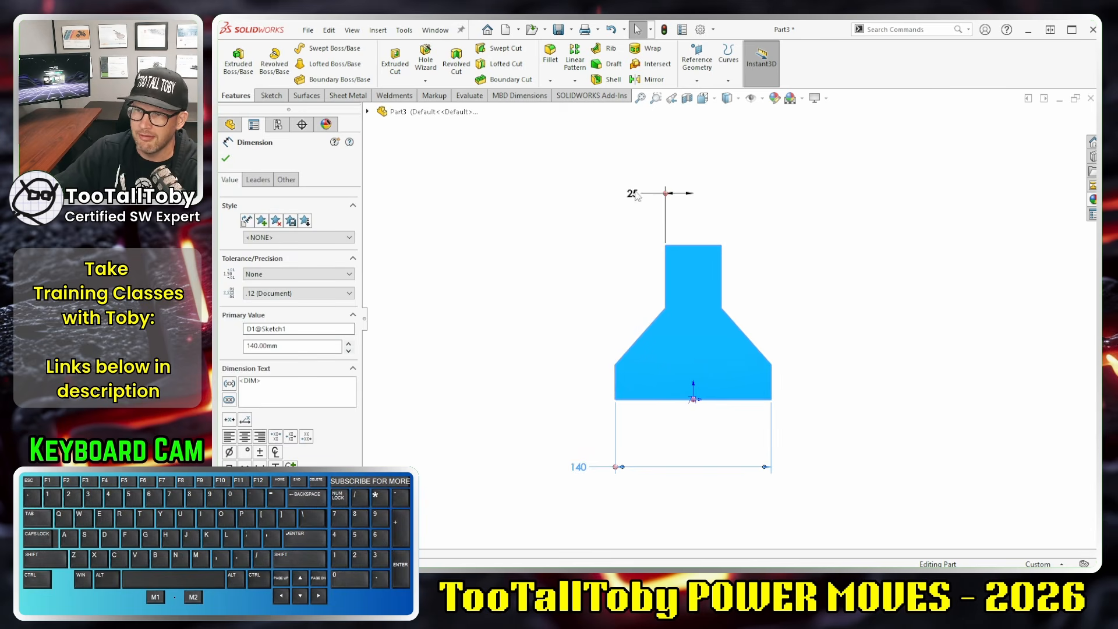
click(564, 347)
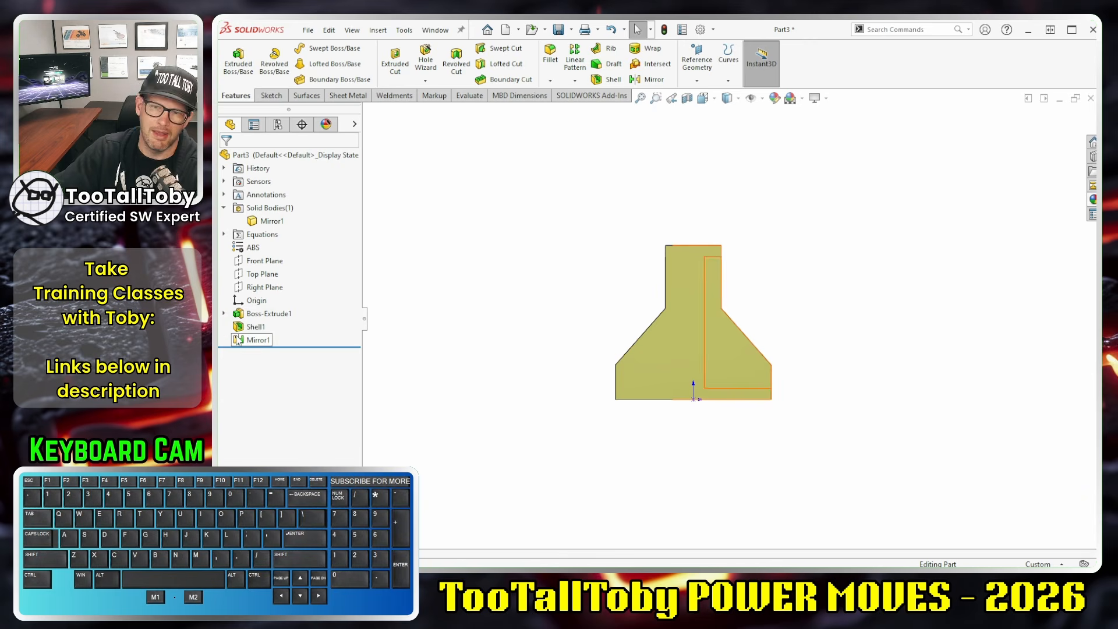
Step: Edit the extrusion's sketch and delete the 25 mm neck dimension and the long centerline above the profile
click(224, 313)
click(259, 326)
click(266, 269)
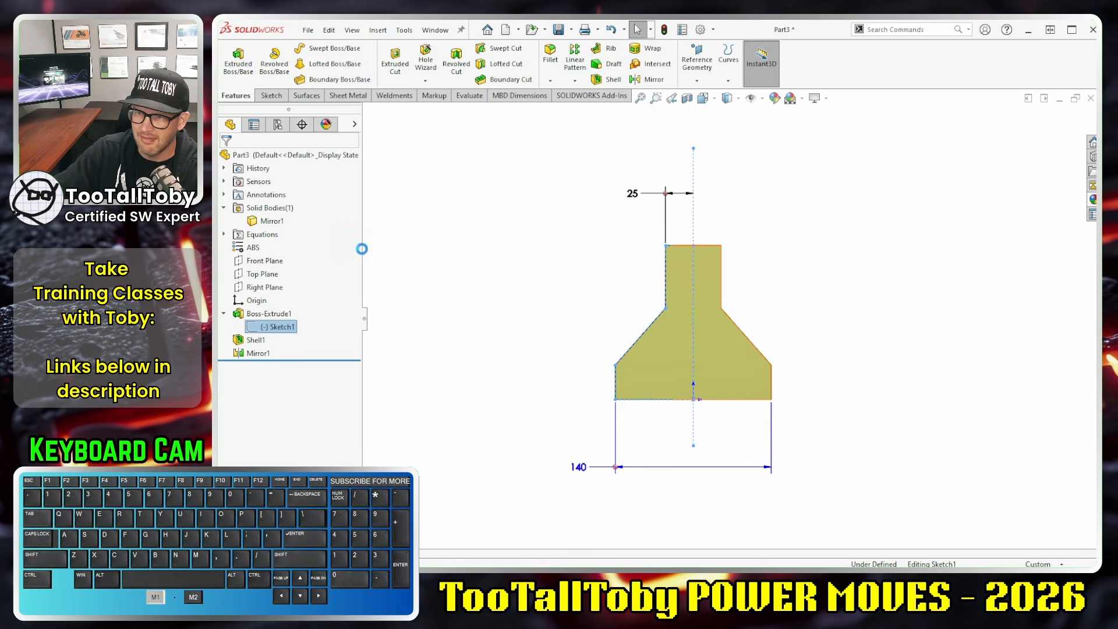
click(656, 204)
key(Delete)
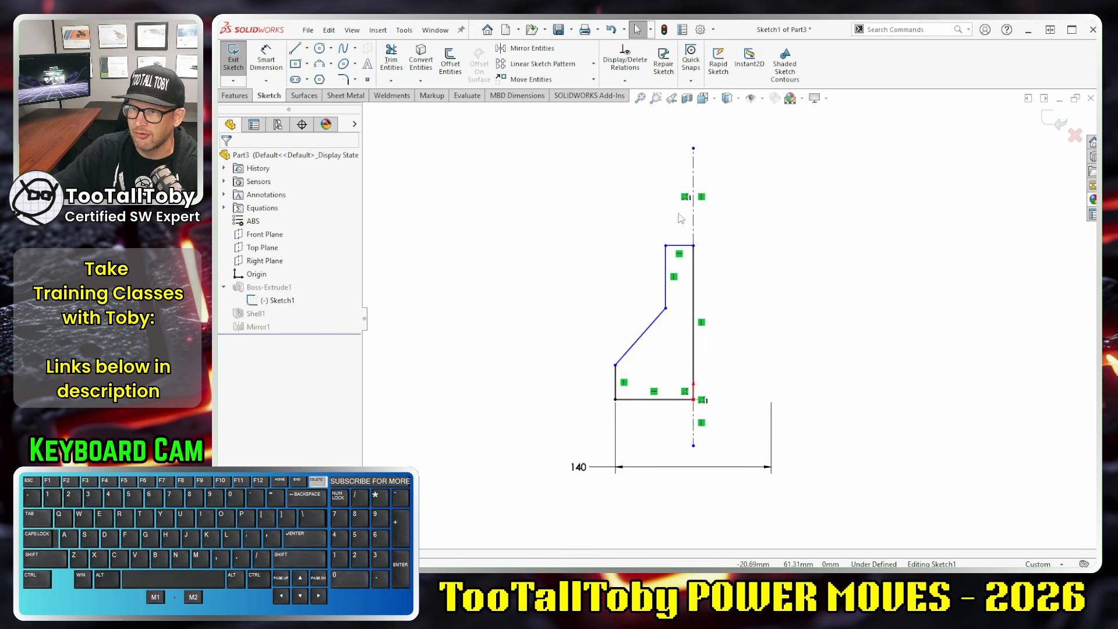
click(695, 225)
key(Delete)
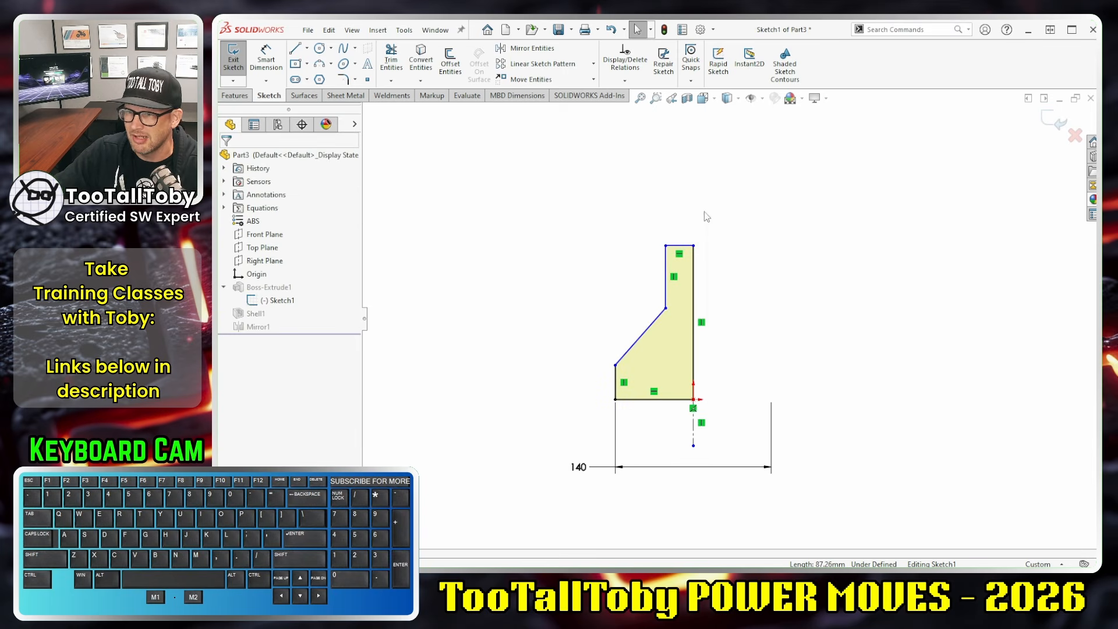
Step: Dimension the neck's outer vertical line to the lower centerline as a doubled 50 mm width, exit the sketch, and check it on the front face
key(s)
click(748, 226)
click(666, 298)
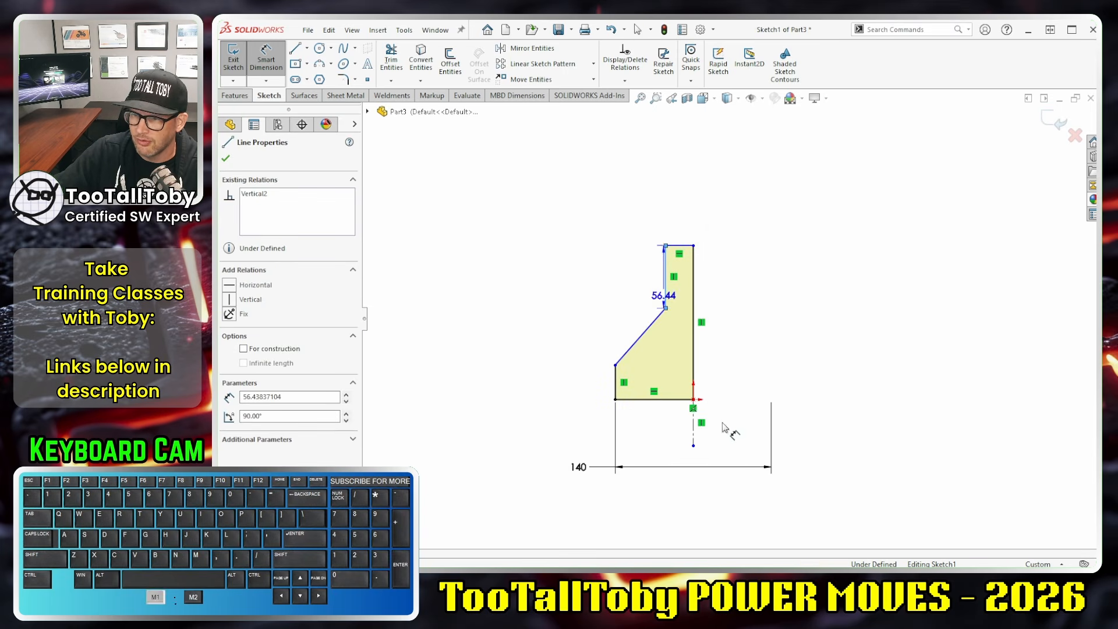
click(695, 437)
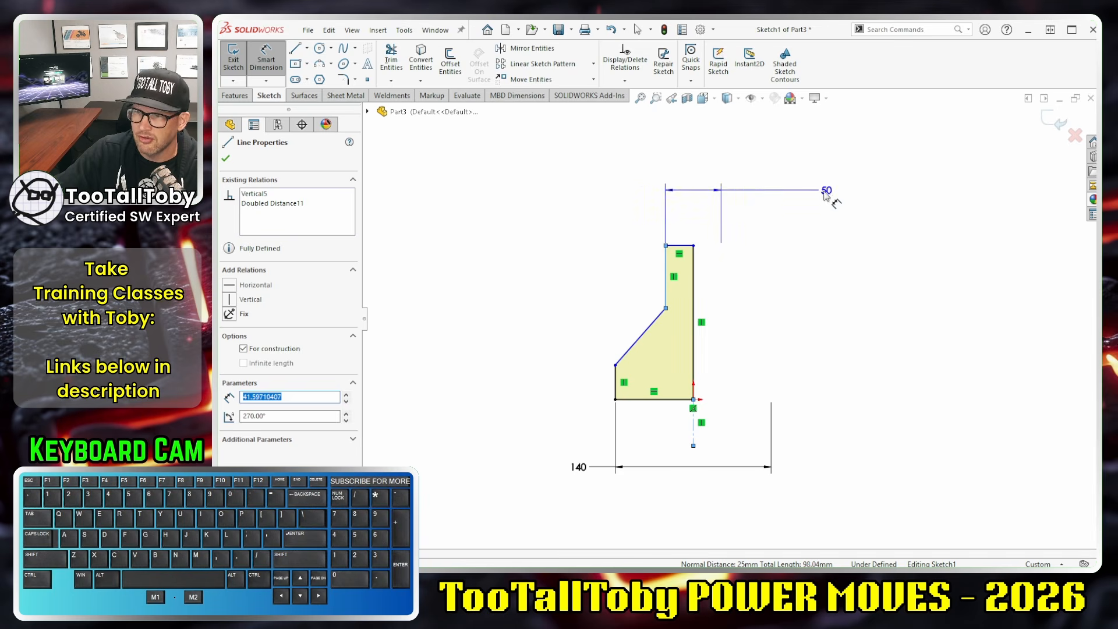
click(807, 200)
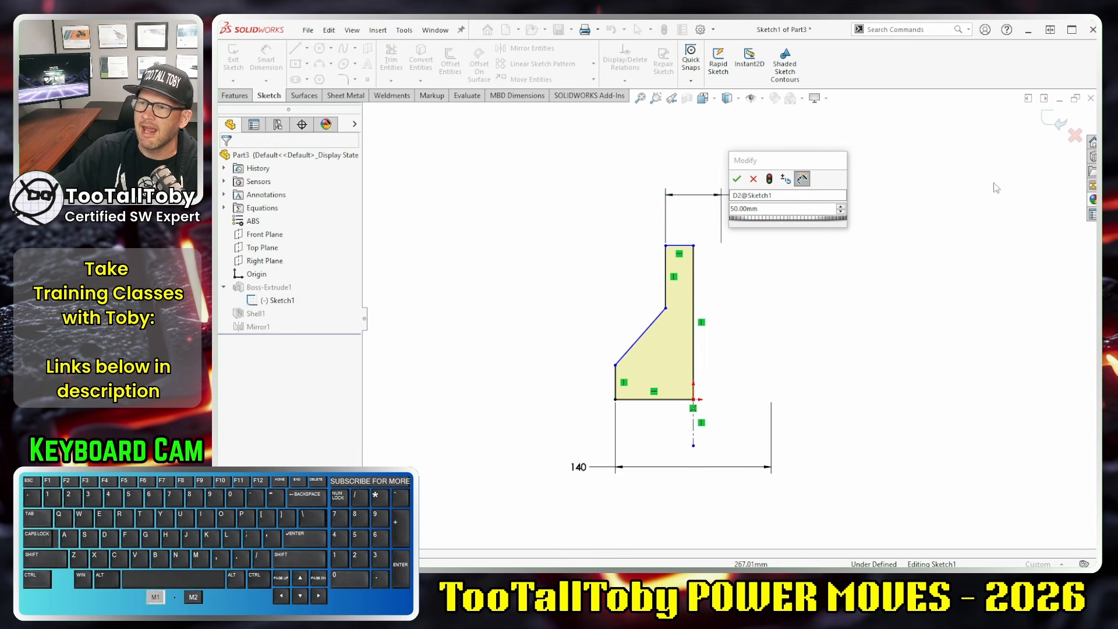
click(737, 180)
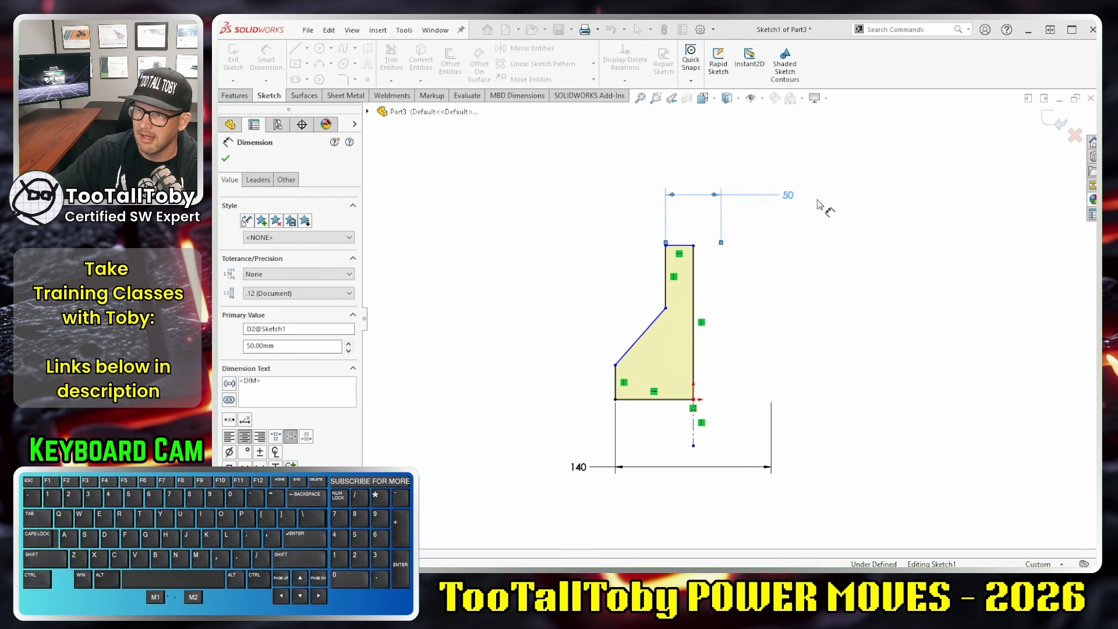
click(1053, 122)
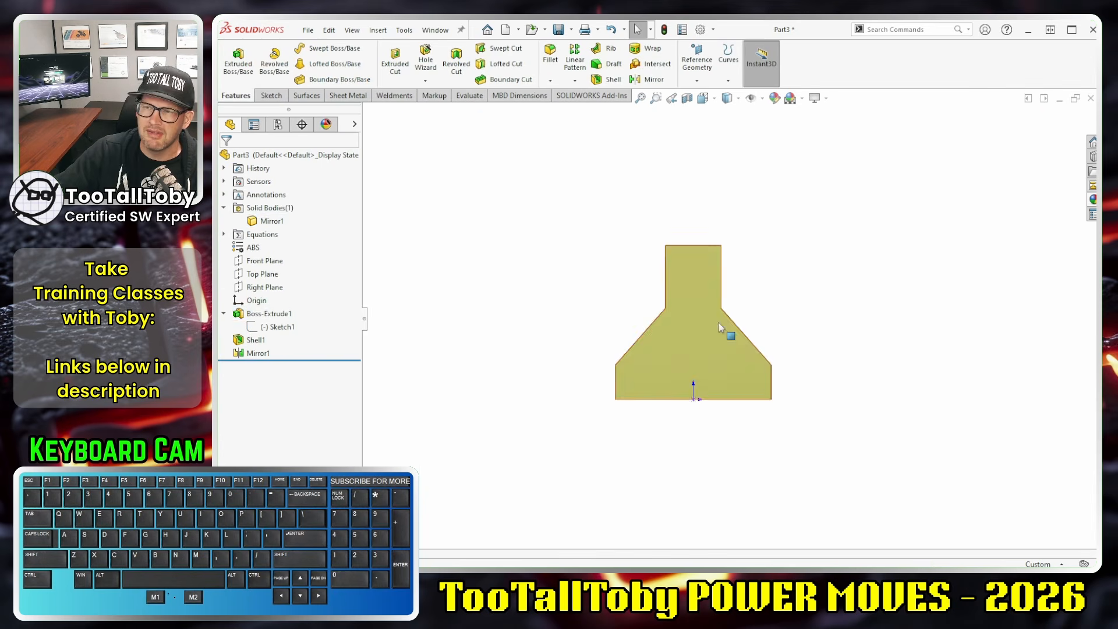
click(720, 324)
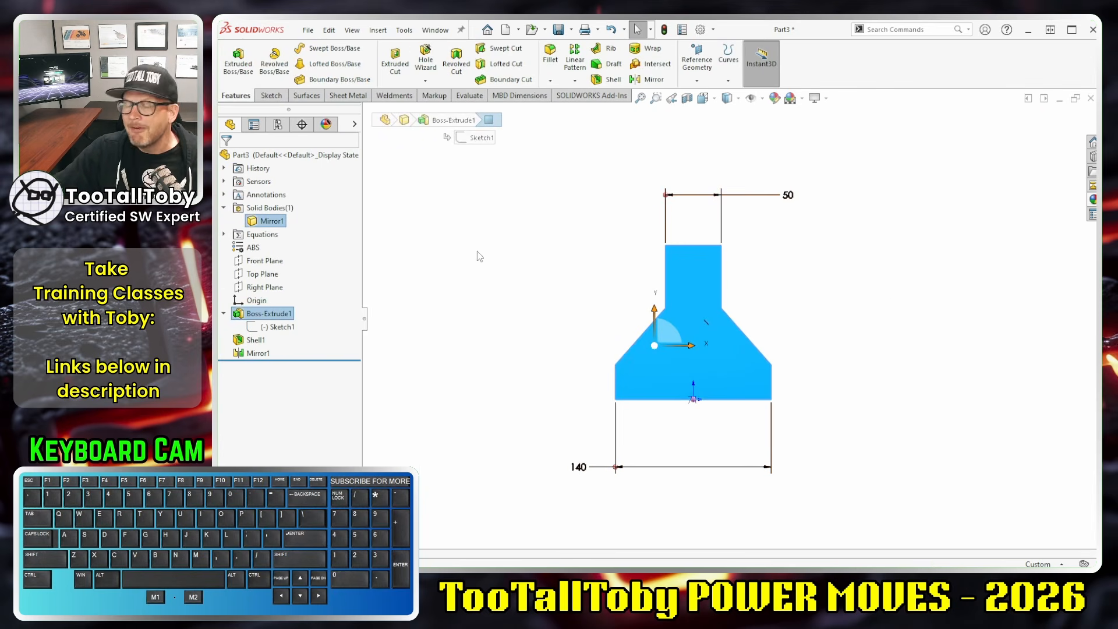
click(533, 272)
Step: Edit the extrusion's sketch, add a doubled 80° angle between the sloped line and the lower centerline, and exit the sketch
click(283, 326)
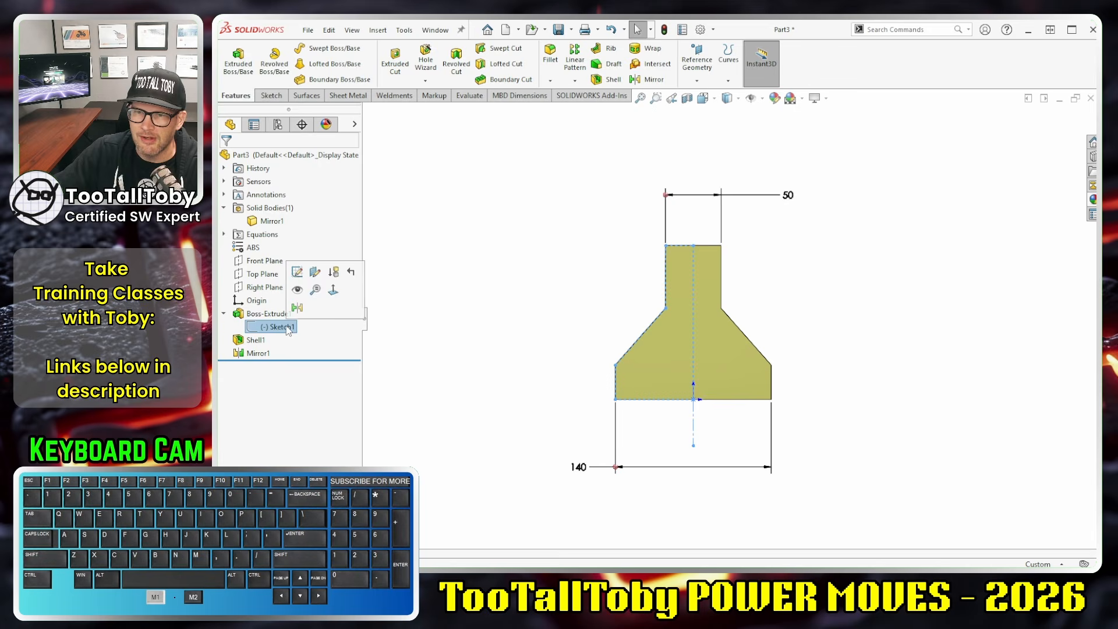
click(297, 272)
key(s)
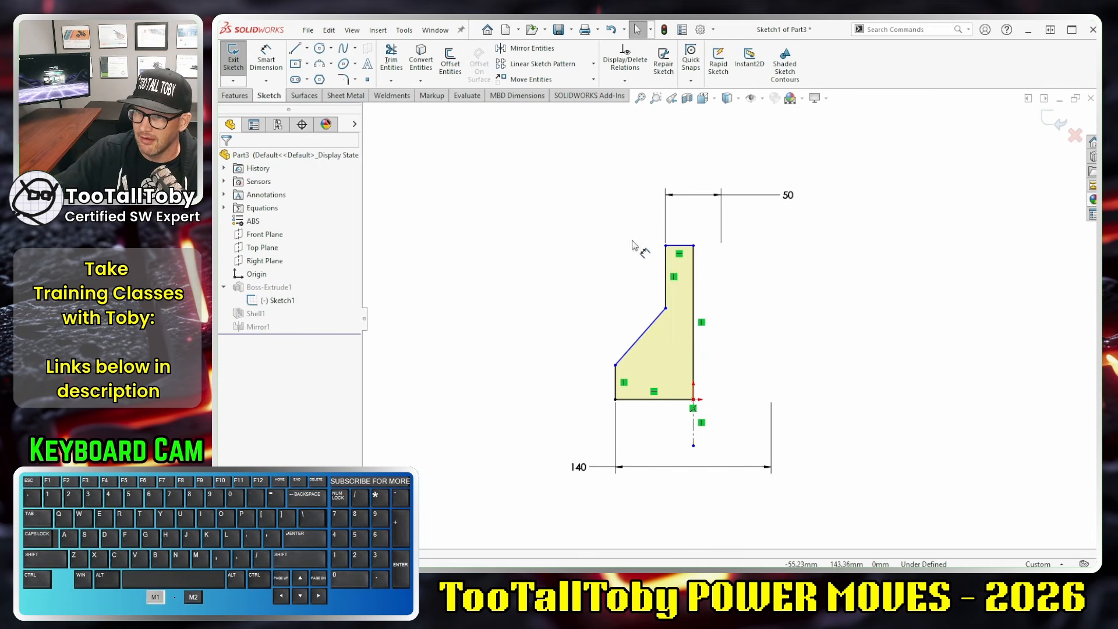
click(655, 320)
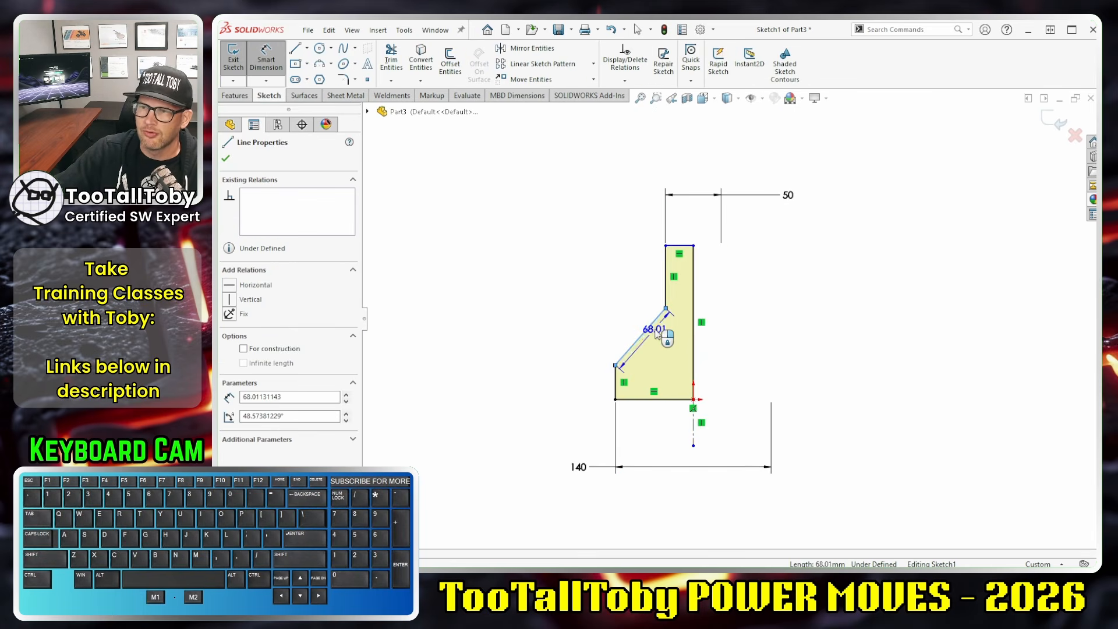
click(696, 440)
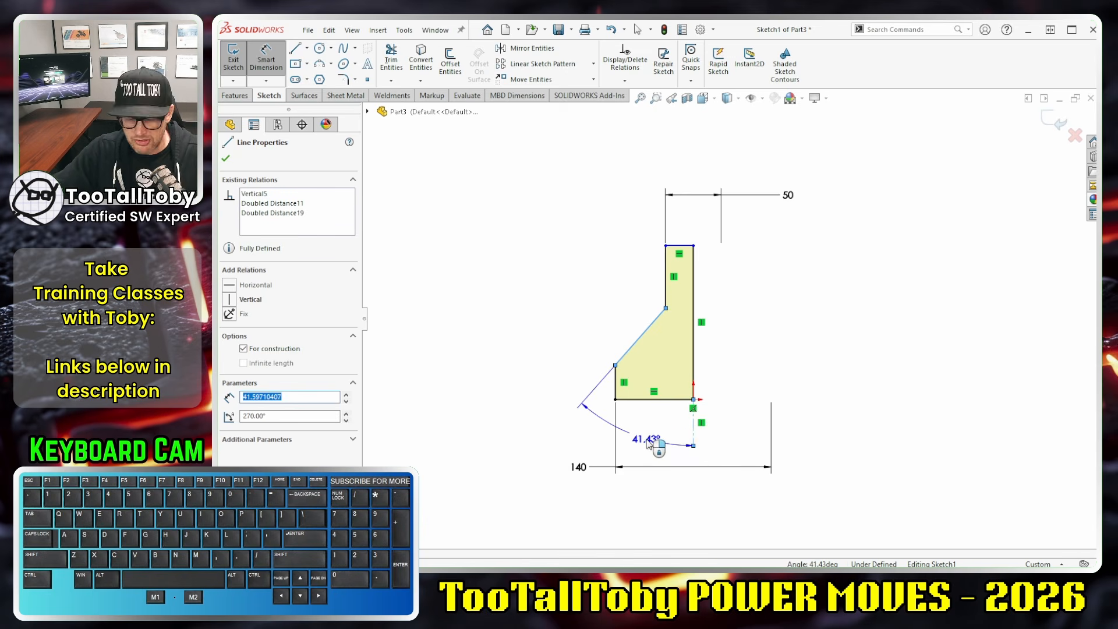
key(shift)
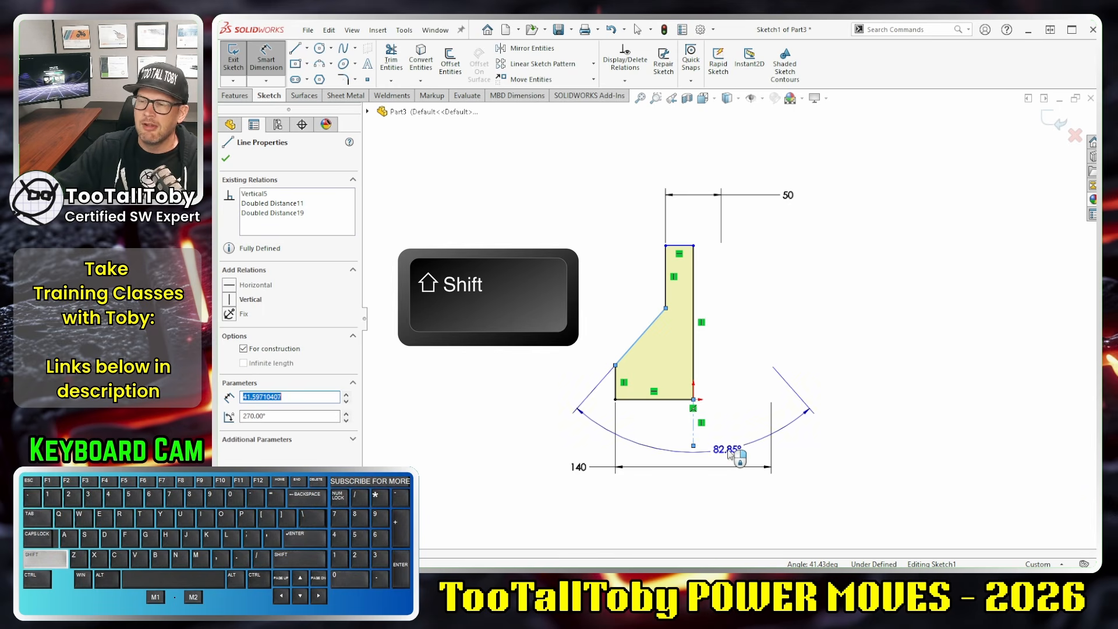
click(731, 456)
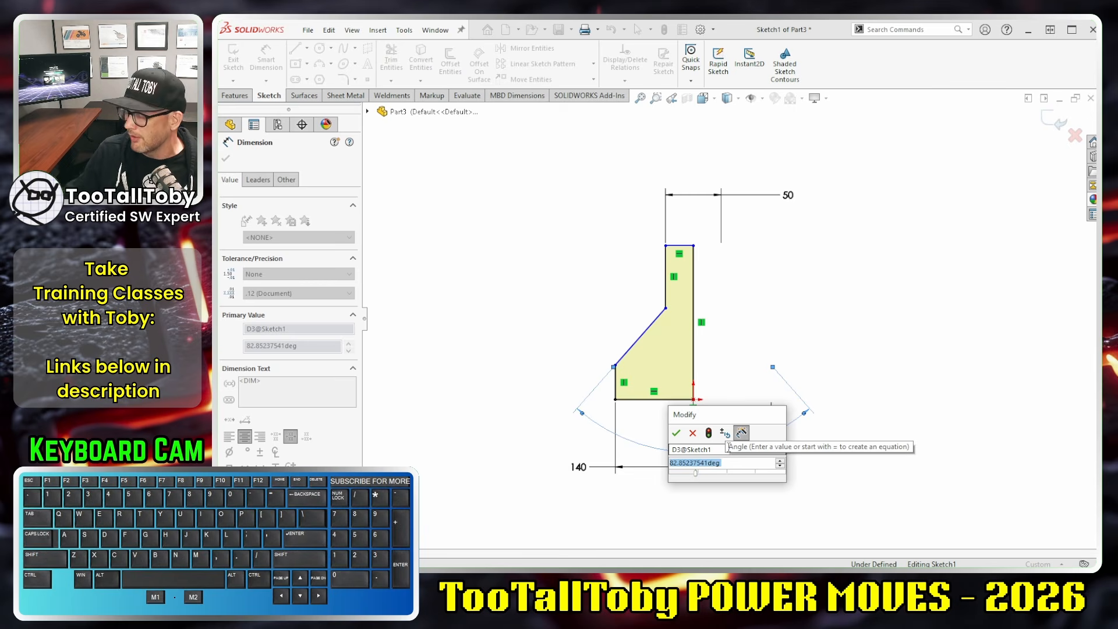
text(80)
key(Return)
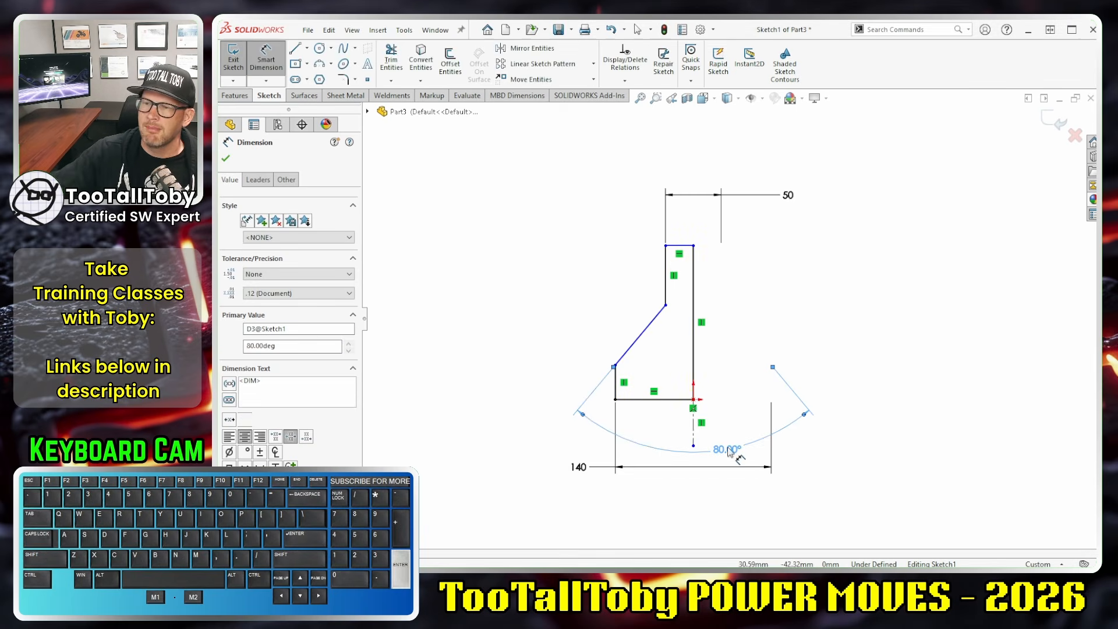
click(1057, 120)
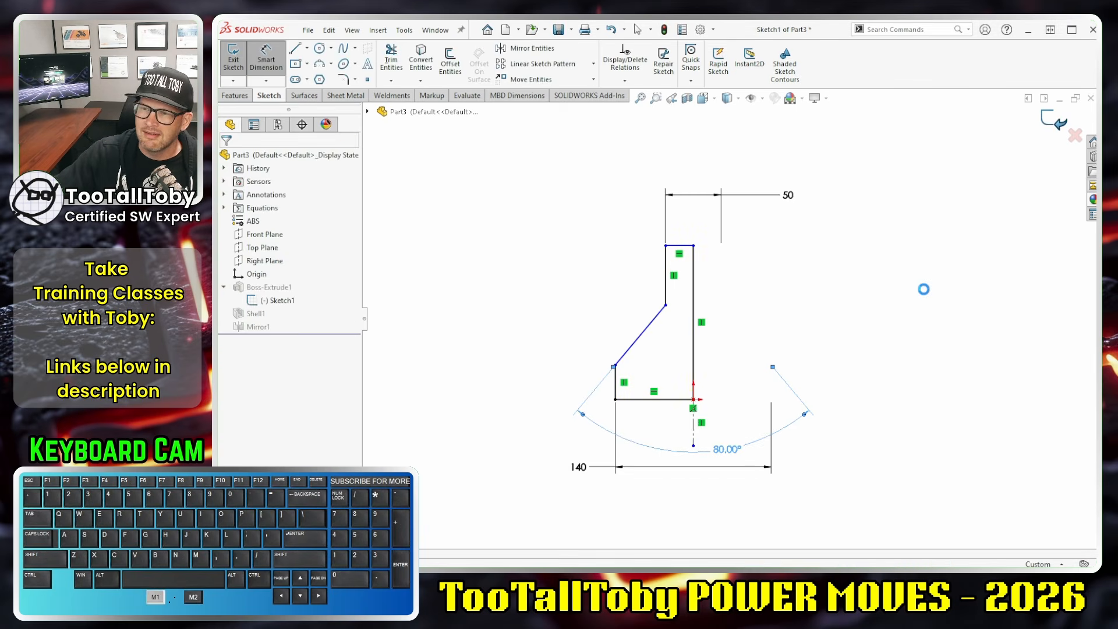
Step: Select the mirrored part's front face and examine its width and angle dimensions in a three-dimensional view
click(919, 351)
click(718, 352)
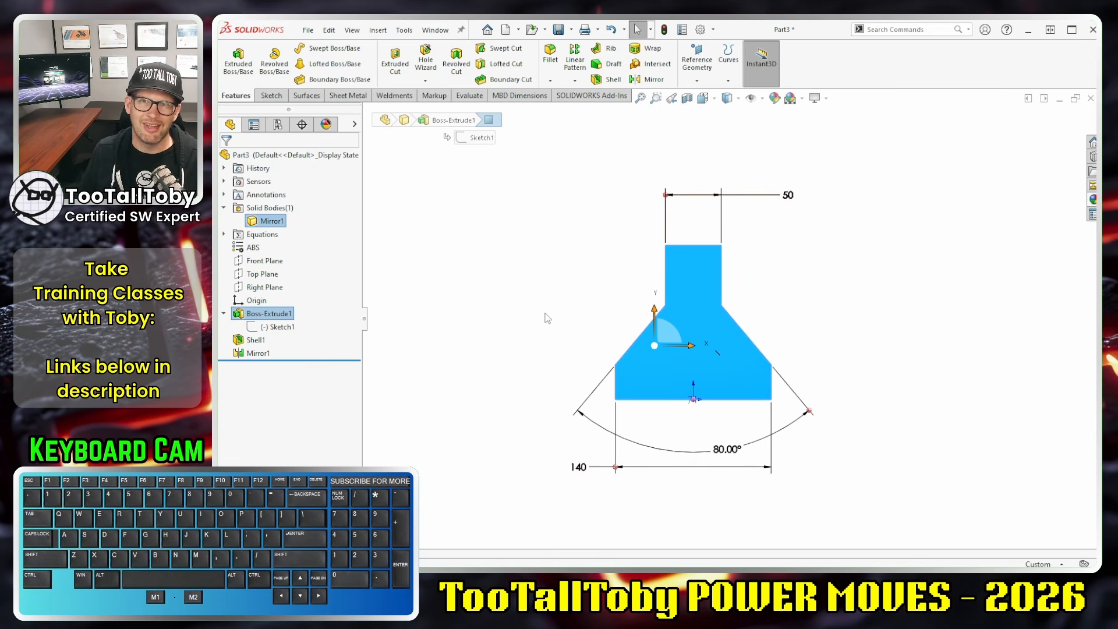
middle_drag(663, 292, 862, 382)
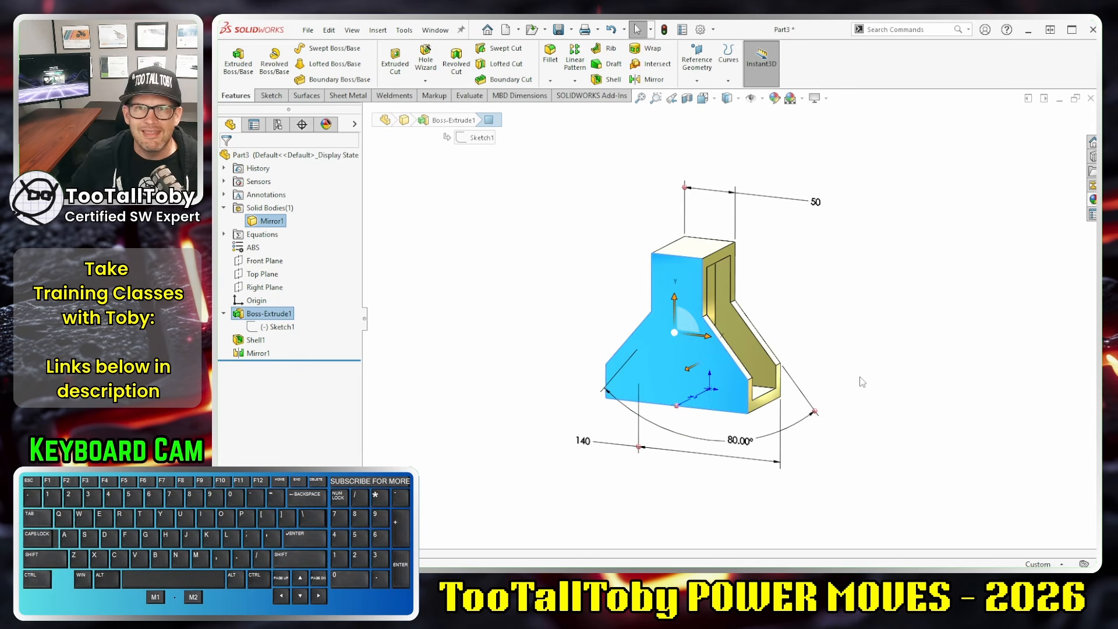